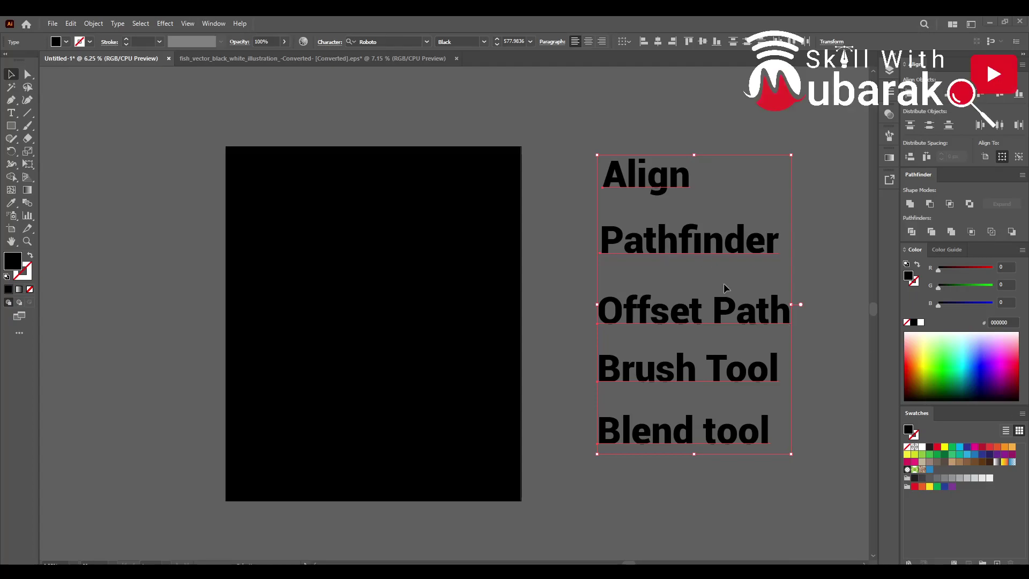
# Deselect the group of topic words in the Illustrator document.
pyautogui.click(532, 169)
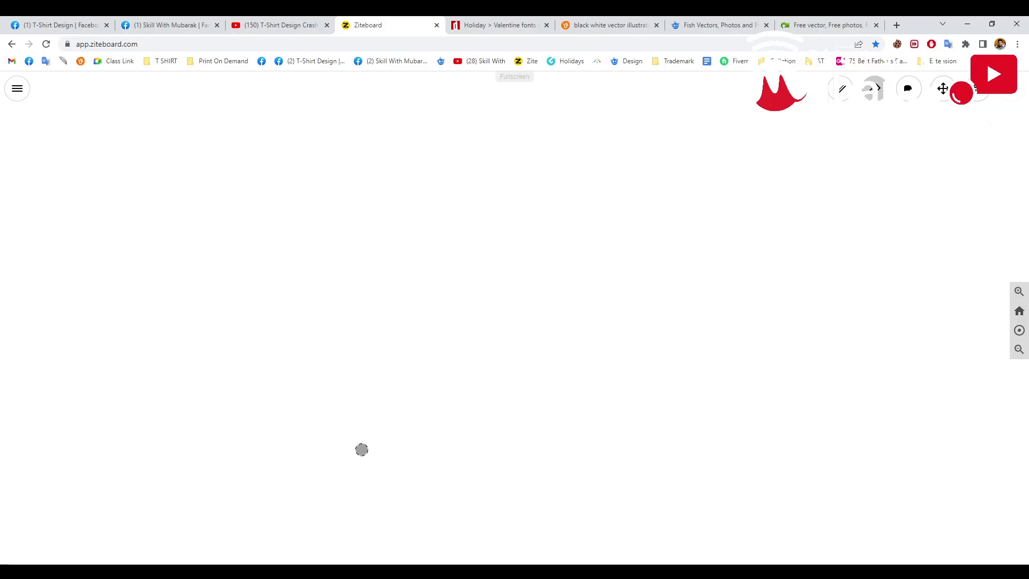
# Search Google for 'fish' in a new tab and show the image results.
pyautogui.click(897, 25)
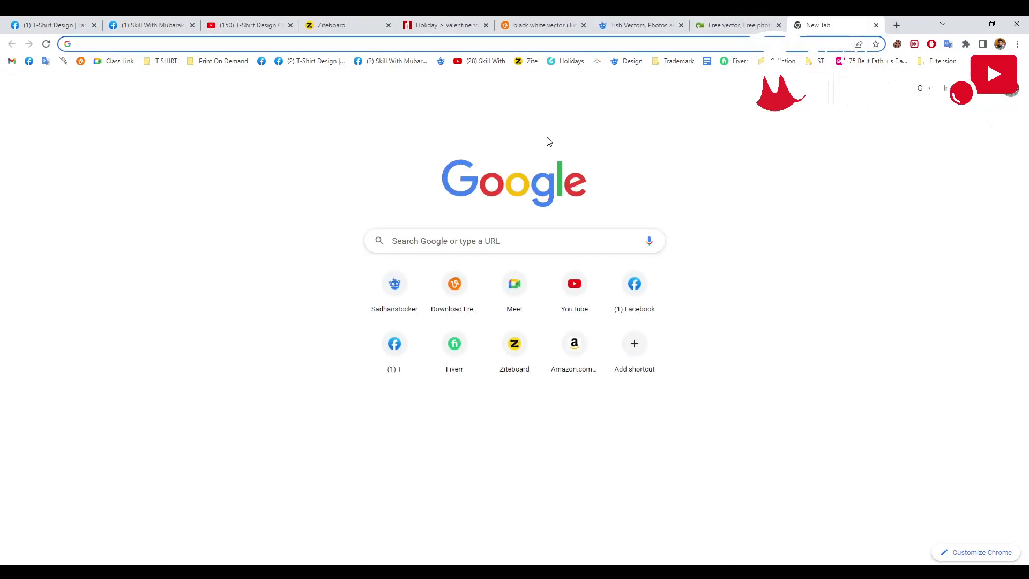
pyautogui.write('fisg')
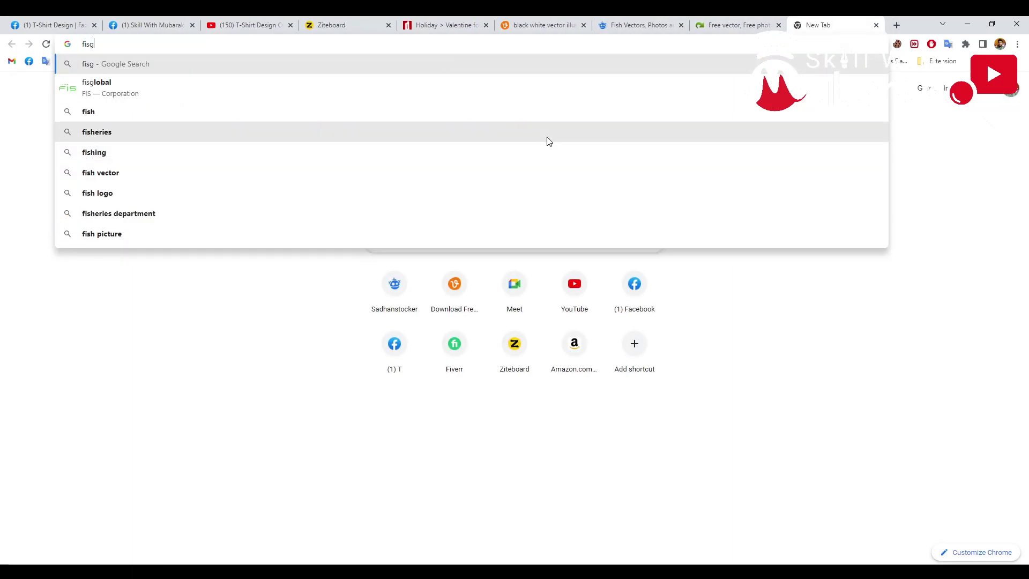
pyautogui.press('BackSpace')
pyautogui.write('h')
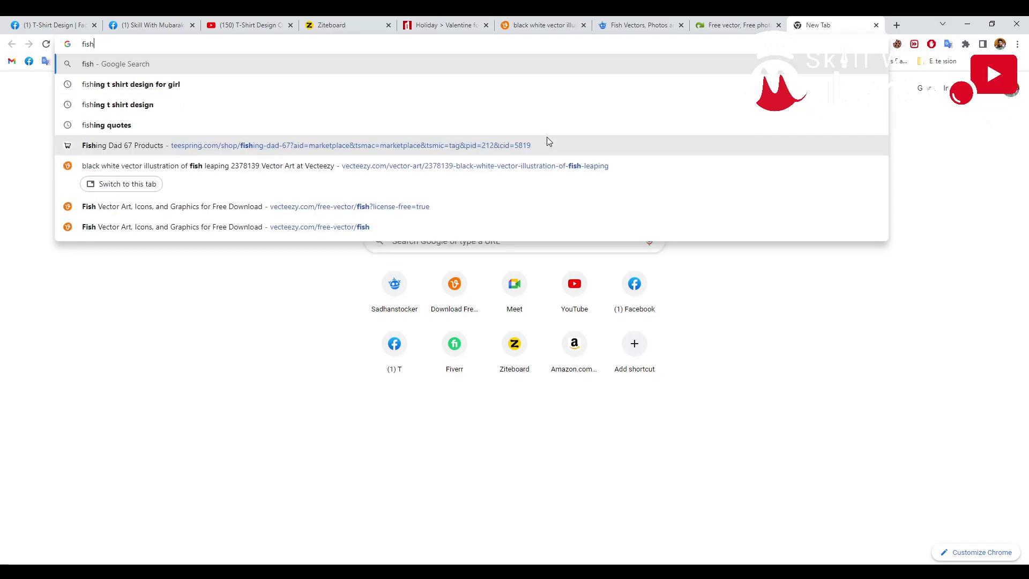
pyautogui.press('Return')
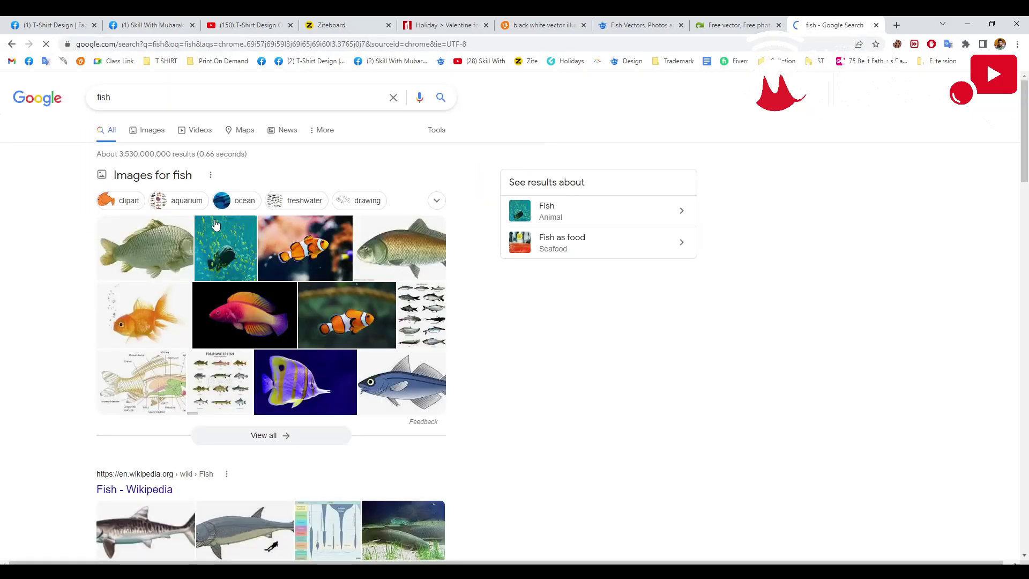
pyautogui.click(159, 133)
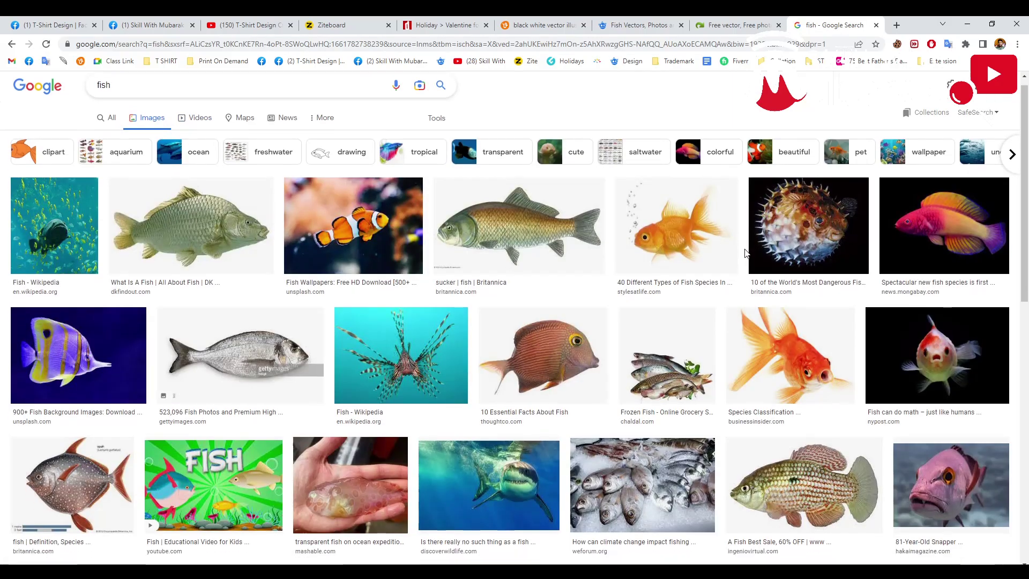
# Browse the fish images, then refine the search to 'fish vector'.
pyautogui.scroll(-2, 622, 256)
pyautogui.scroll(-3, 621, 256)
pyautogui.scroll(-3, 622, 256)
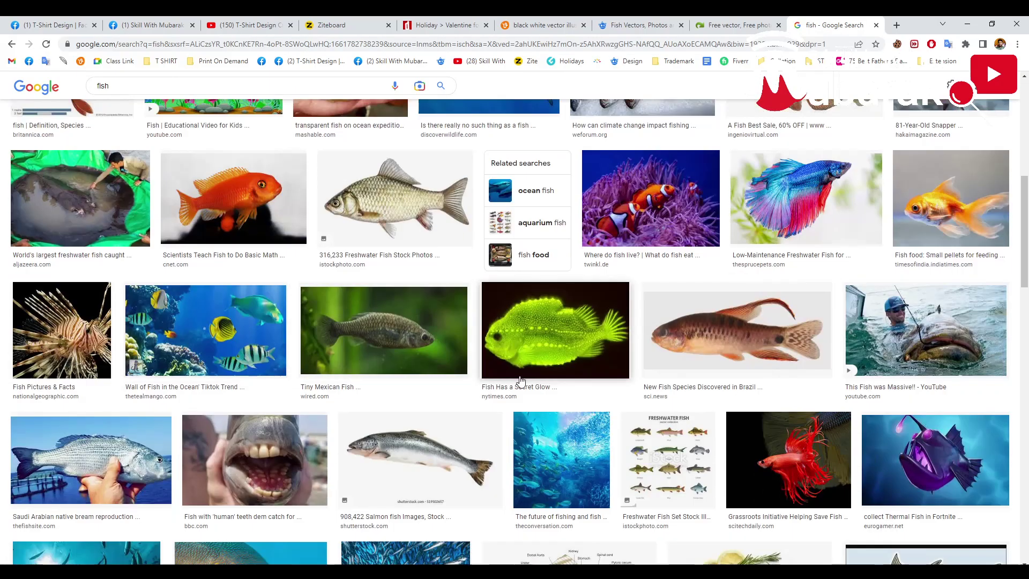
pyautogui.scroll(-3, 520, 380)
pyautogui.scroll(3, 520, 381)
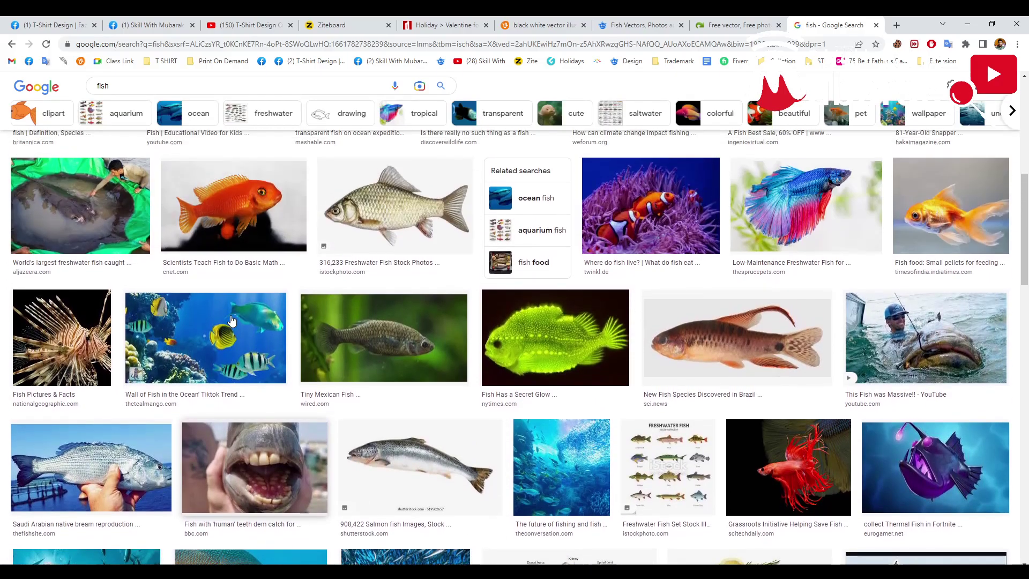
pyautogui.scroll(5, 520, 380)
pyautogui.click(146, 87)
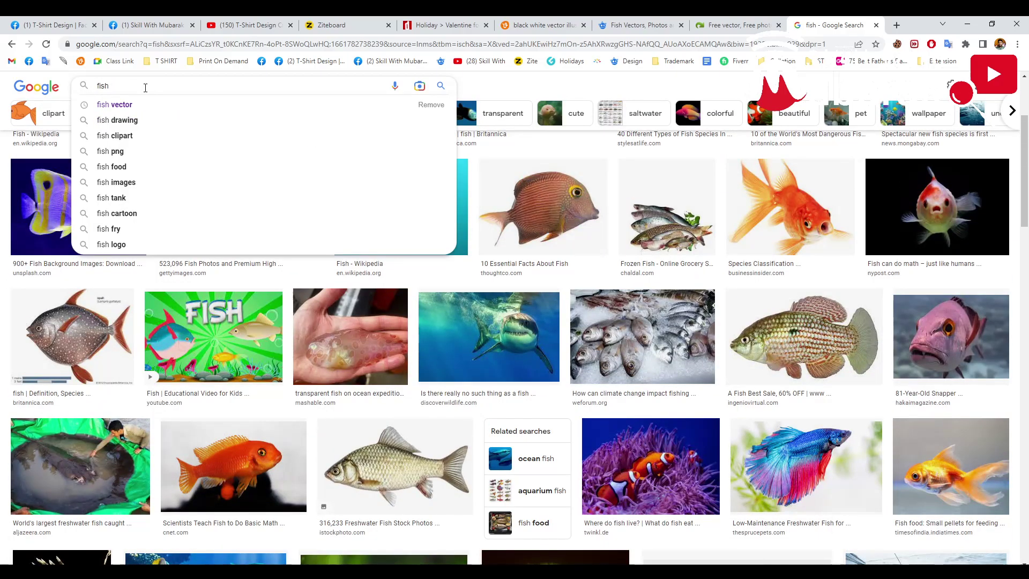
pyautogui.write('v')
pyautogui.click(143, 104)
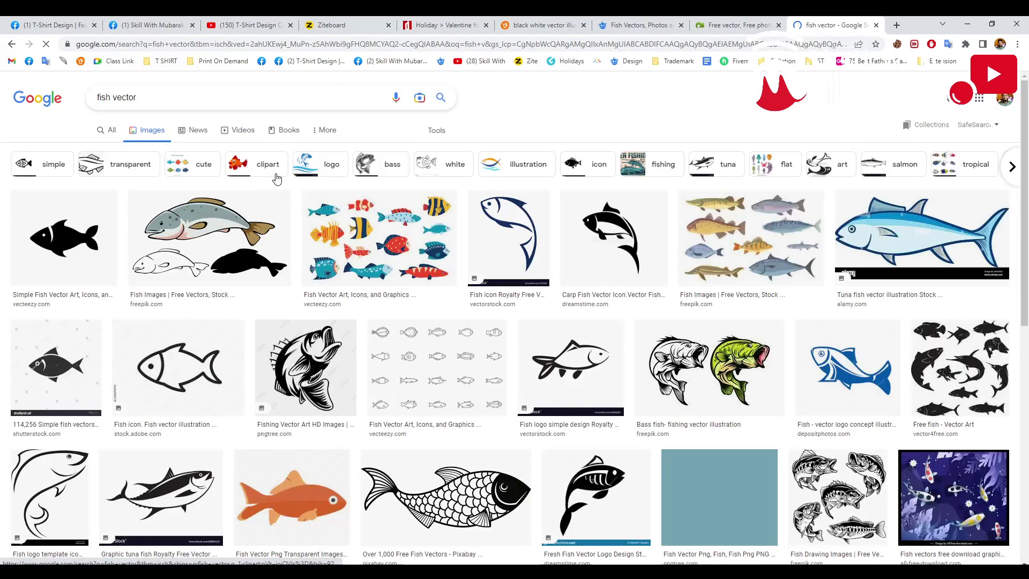
# Preview the black carp fish vector and copy the image.
pyautogui.click(631, 269)
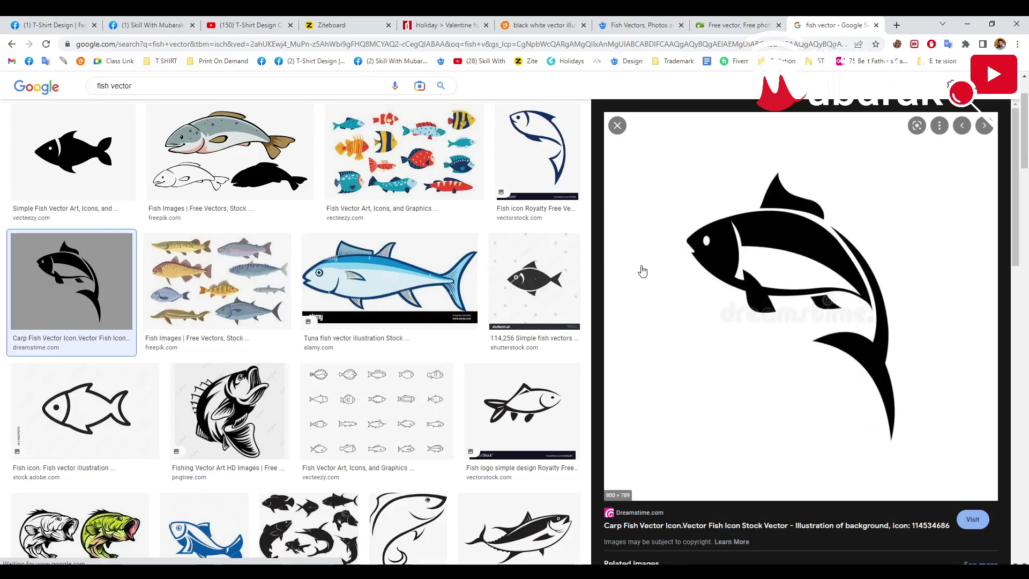
pyautogui.scroll(2, 637, 289)
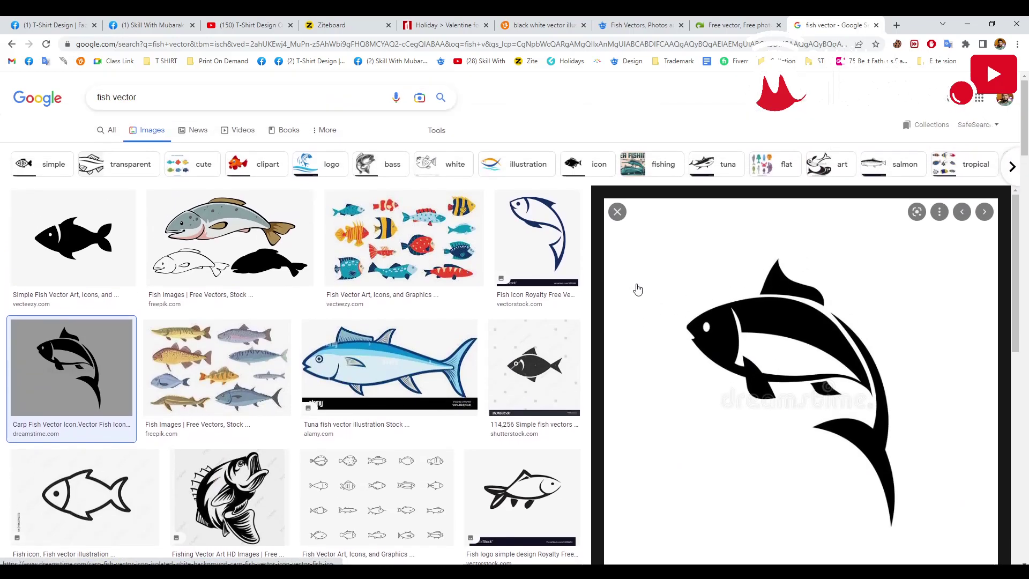
pyautogui.rightClick(744, 298)
pyautogui.click(780, 427)
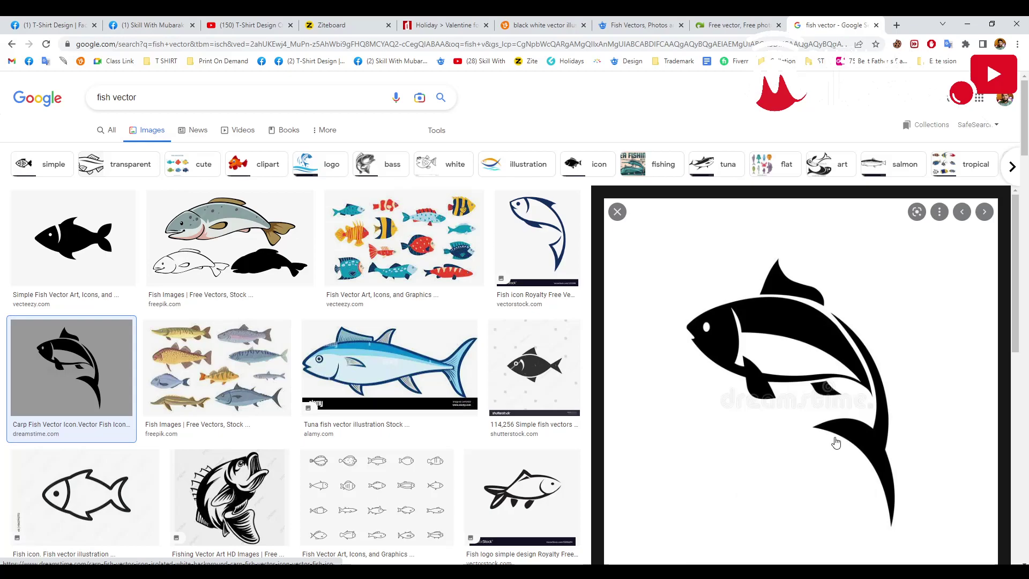
# Paste the carp fish into Illustrator, scale it up, and place it above-left of the black rectangle.
pyautogui.hotkey('alt', 'Tab')
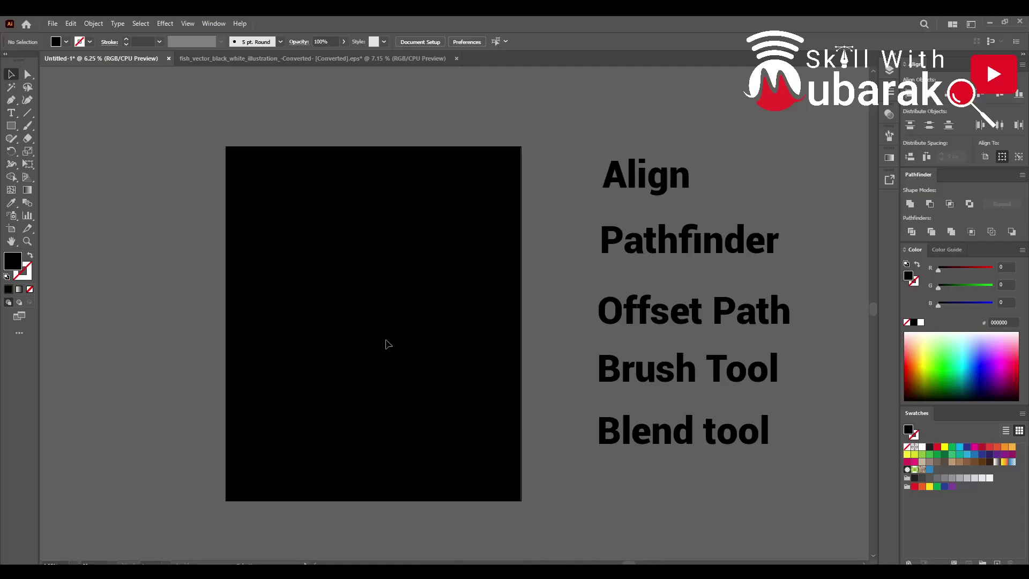
pyautogui.hotkey('ctrl', 'v')
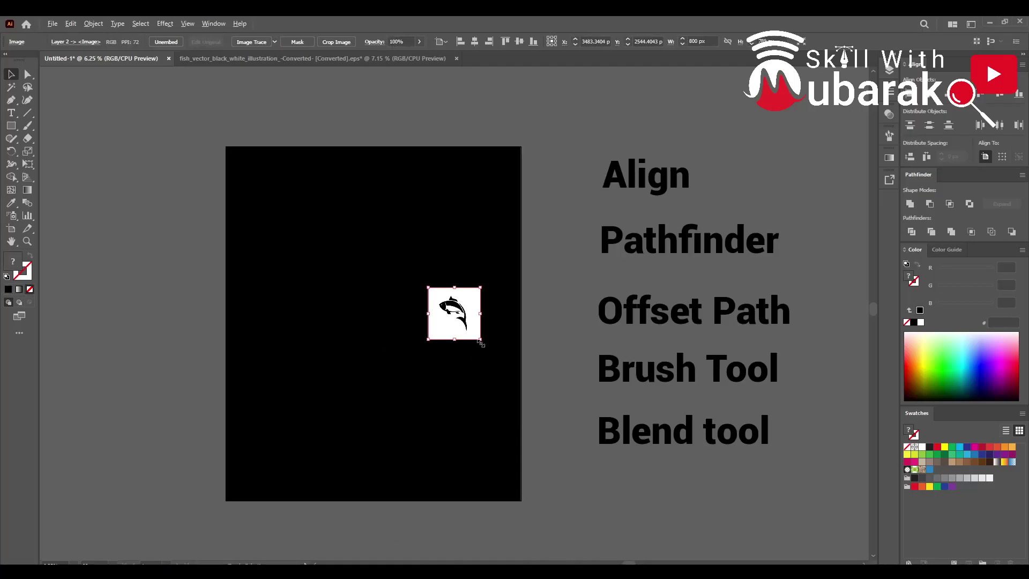
pyautogui.moveTo(480, 340); pyautogui.dragTo(653, 508)
pyautogui.moveTo(490, 370); pyautogui.dragTo(318, 383)
pyautogui.hotkey('ctrl', '-')
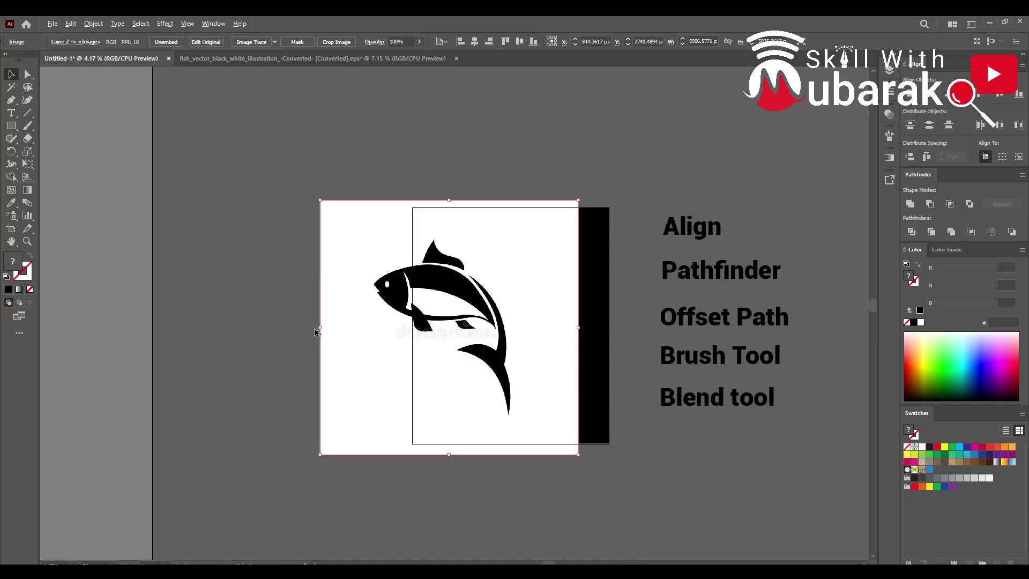
pyautogui.moveTo(393, 362); pyautogui.dragTo(385, 239)
pyautogui.scroll(3, 385, 238)
pyautogui.keyDown('alt'); pyautogui.scroll(1, 420, 274); pyautogui.keyUp('alt')
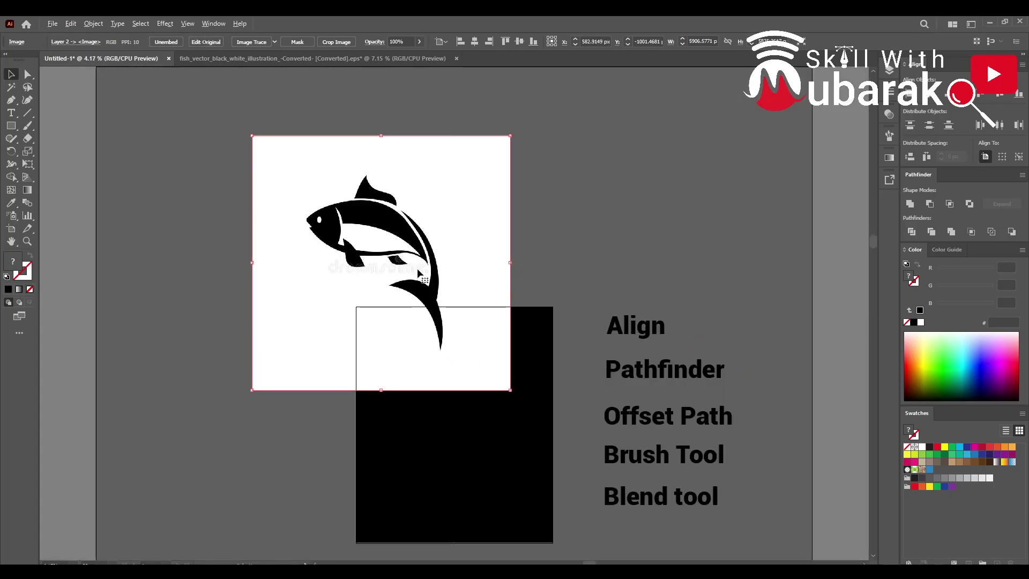
pyautogui.click(213, 24)
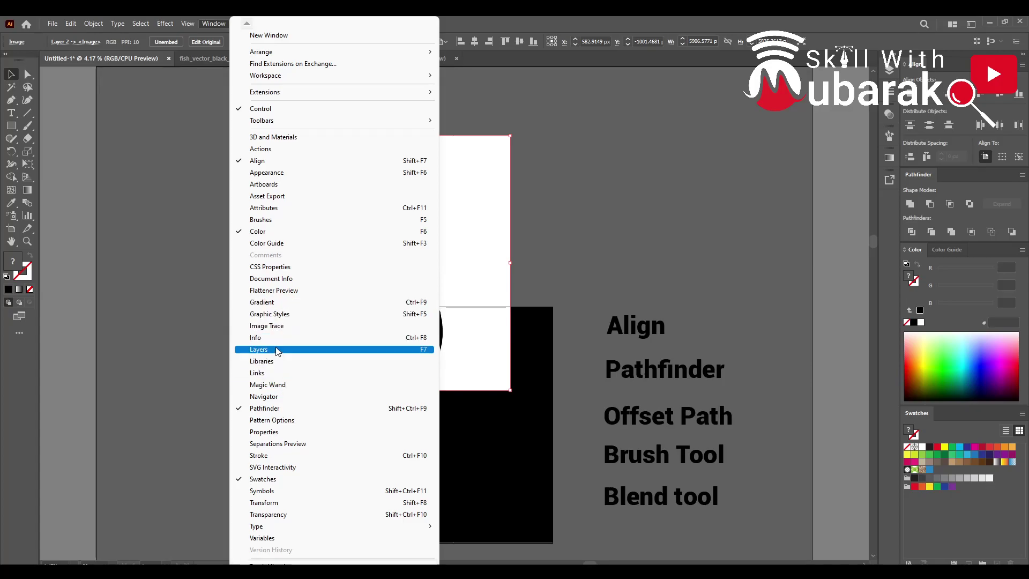
# Image Trace the carp fish in black and white with Ignore White enabled.
pyautogui.click(274, 326)
pyautogui.moveTo(304, 290); pyautogui.dragTo(647, 110)
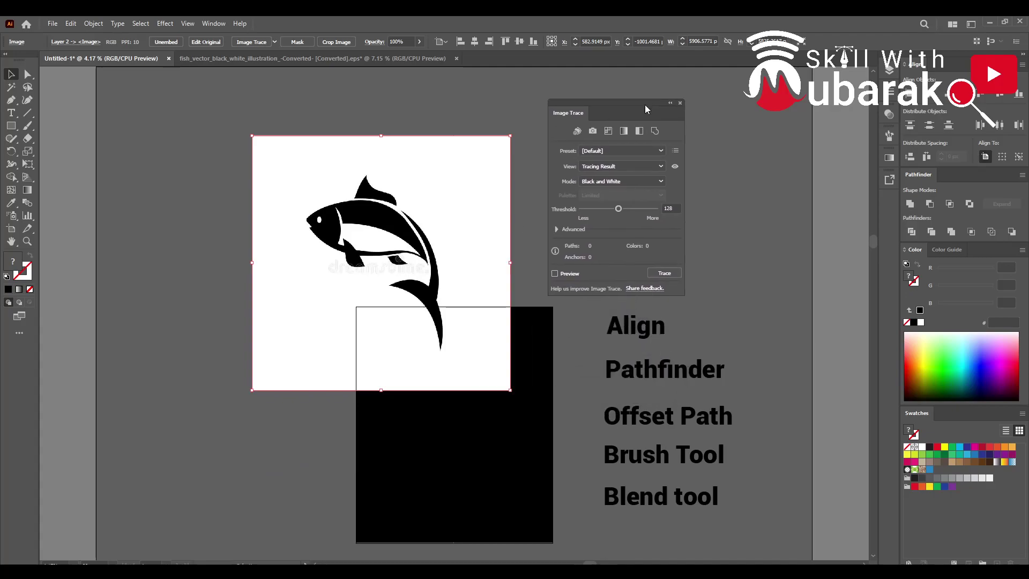
pyautogui.moveTo(466, 263); pyautogui.dragTo(431, 243)
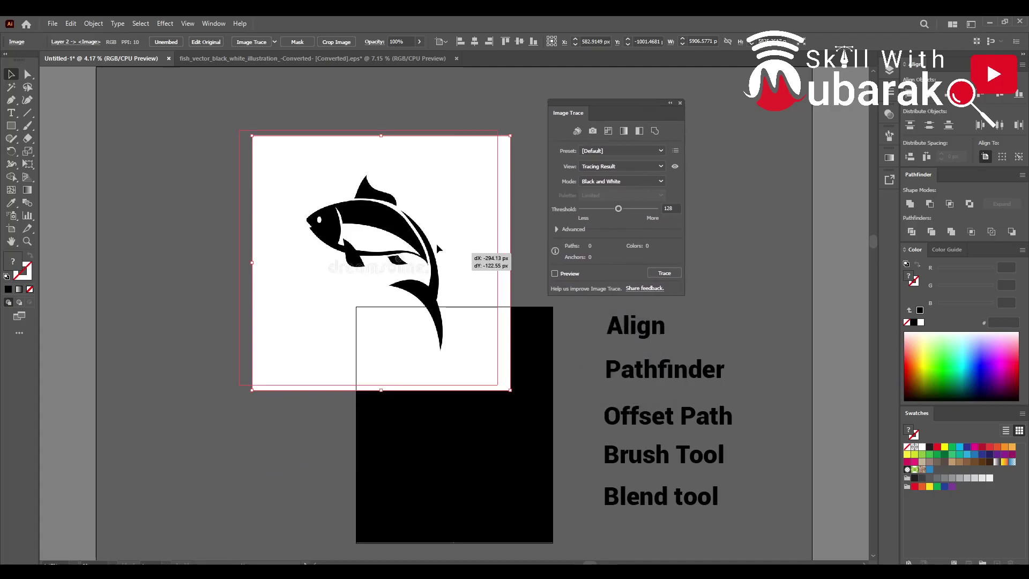
pyautogui.click(557, 229)
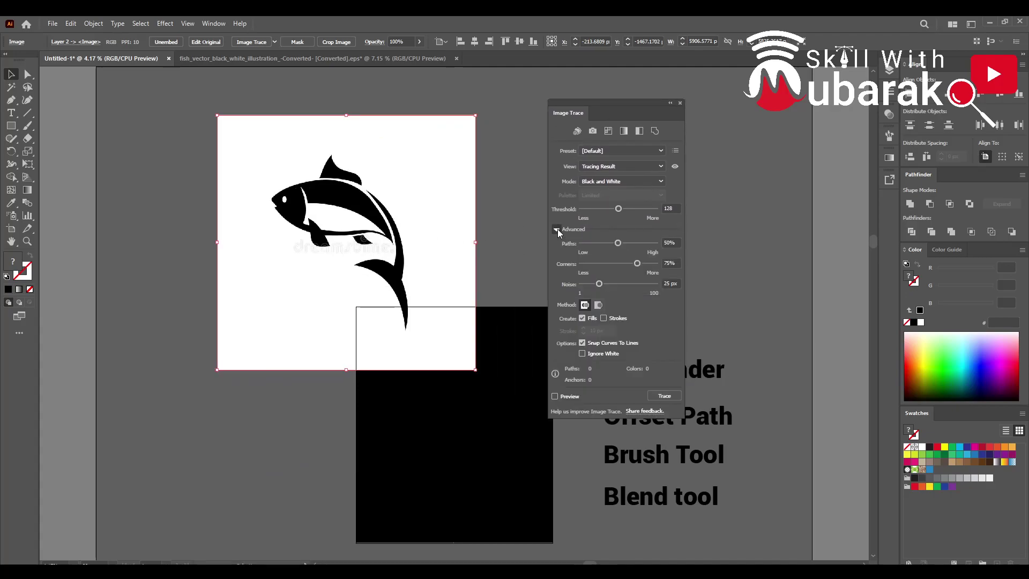
pyautogui.click(600, 354)
pyautogui.click(664, 396)
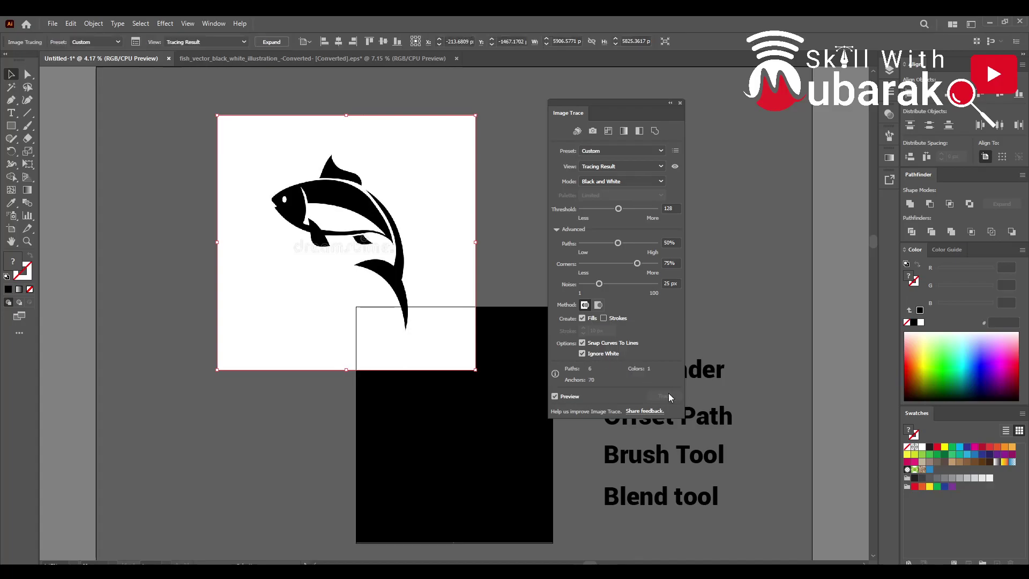
# Expand the fish trace into editable paths, nudge it left, and close Image Trace.
pyautogui.moveTo(370, 233); pyautogui.dragTo(333, 230)
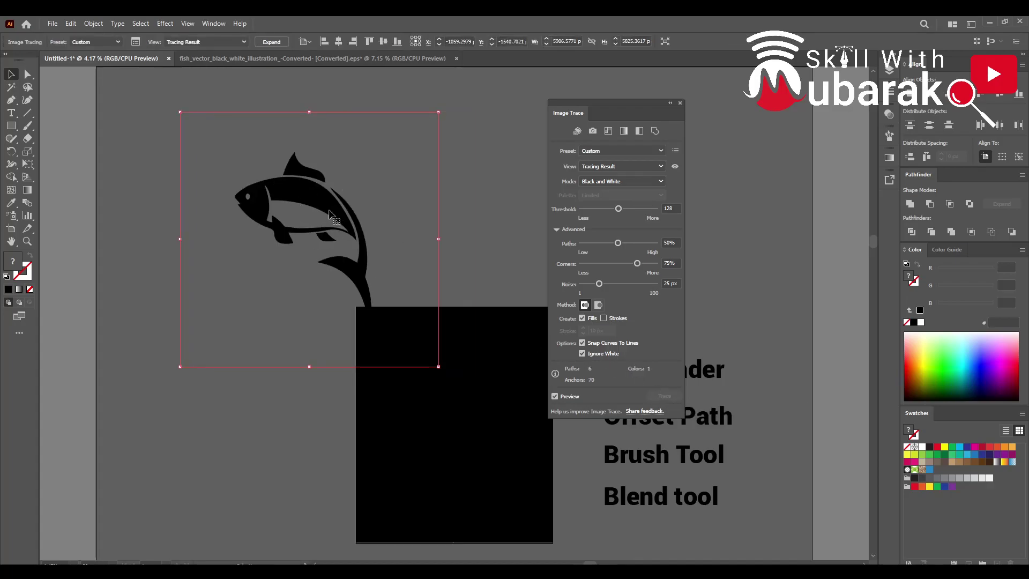
pyautogui.click(275, 42)
pyautogui.click(420, 167)
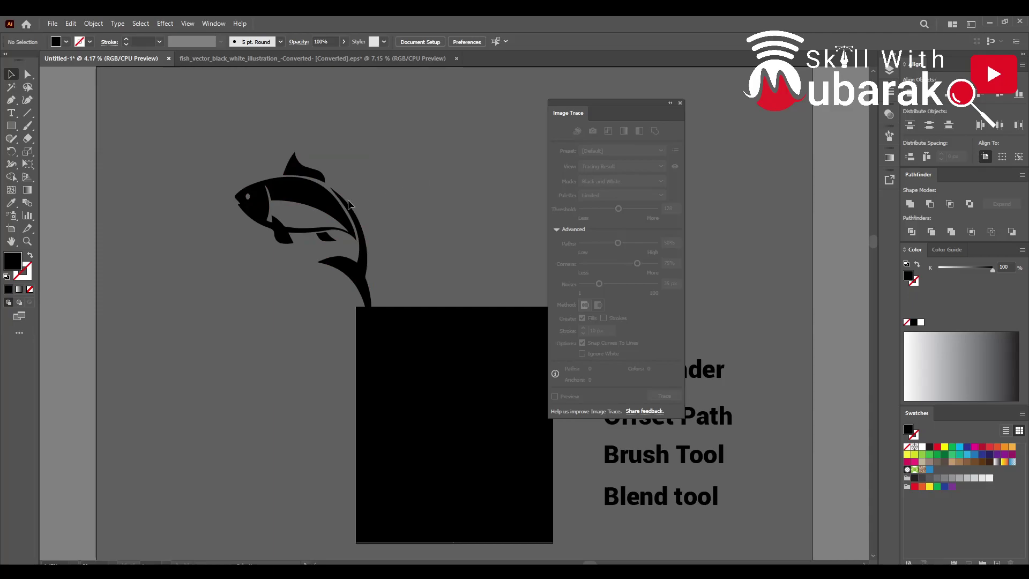
pyautogui.moveTo(315, 211); pyautogui.dragTo(283, 207)
pyautogui.scroll(3, 251, 204)
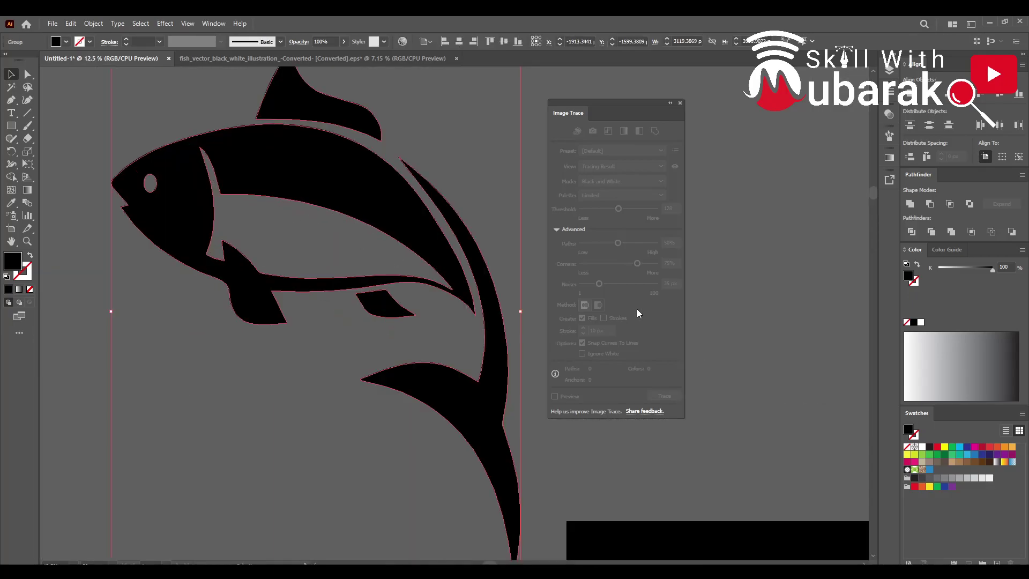
pyautogui.click(679, 105)
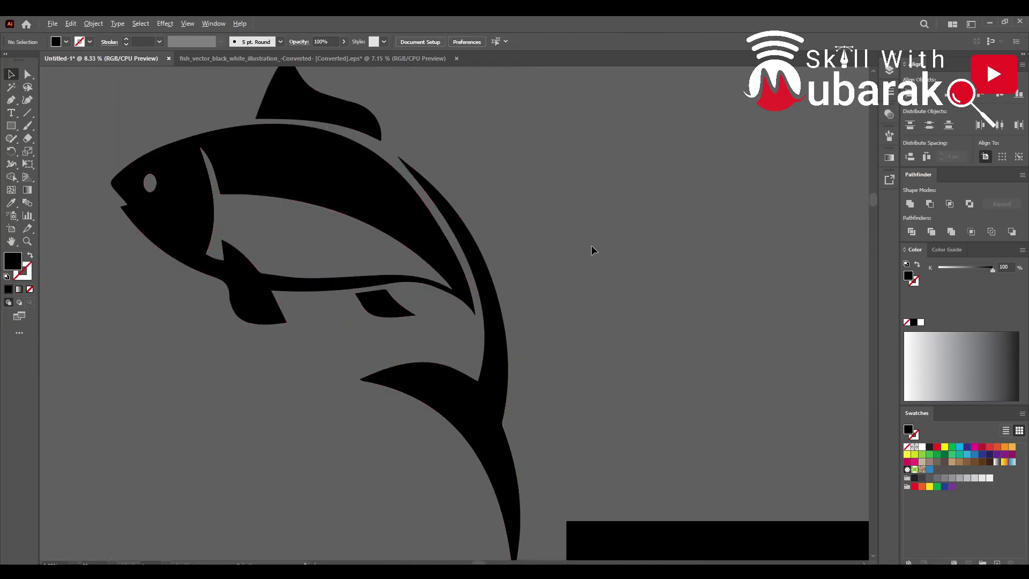
# Position the traced fish just left of the black rectangle, then return to Chrome's image results.
pyautogui.scroll(-2, 590, 246)
pyautogui.moveTo(362, 225); pyautogui.dragTo(618, 229)
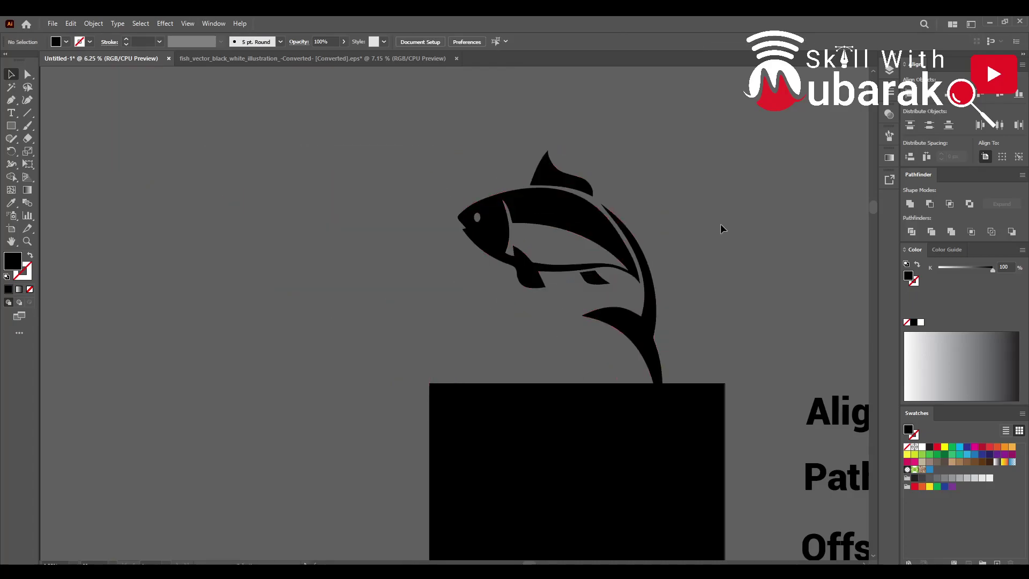
pyautogui.moveTo(563, 204)
pyautogui.mouseDown()
pyautogui.moveTo(334, 207)
pyautogui.moveTo(301, 347)
pyautogui.moveTo(305, 313)
pyautogui.mouseUp()
pyautogui.click(552, 213)
pyautogui.hotkey('ctrl', '-')
pyautogui.scroll(1, 301, 347)
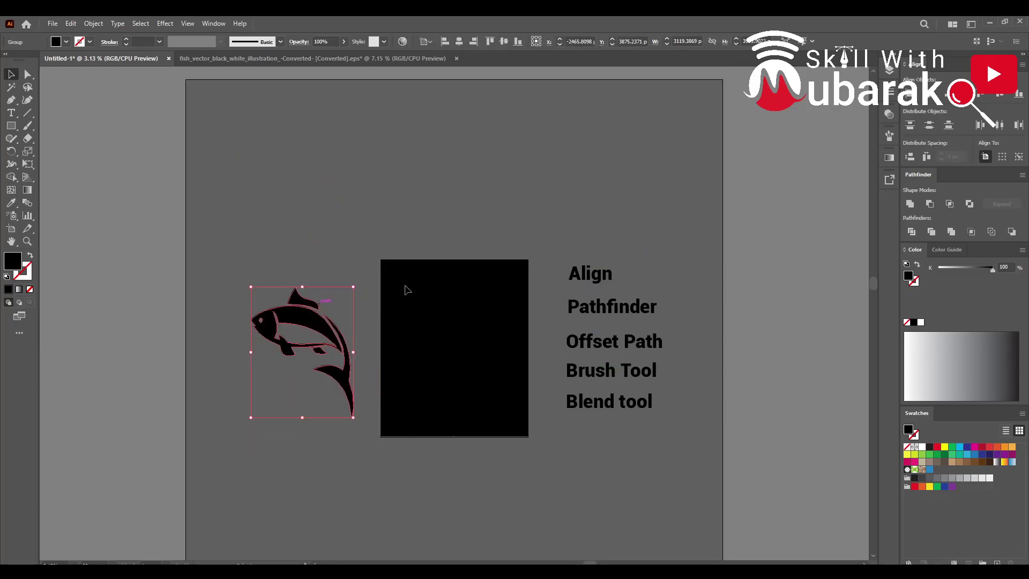
pyautogui.click(426, 288)
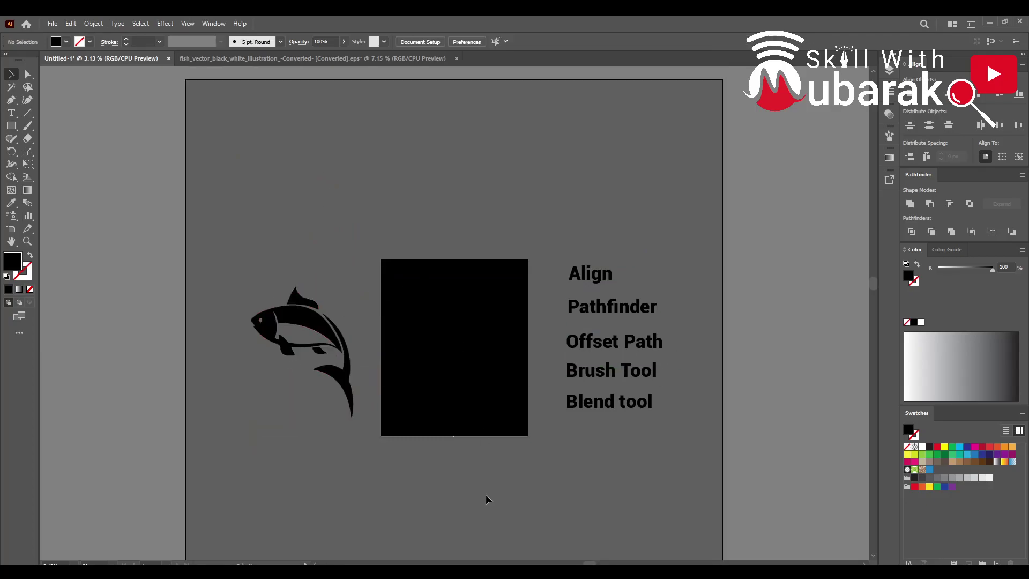
pyautogui.click(378, 538)
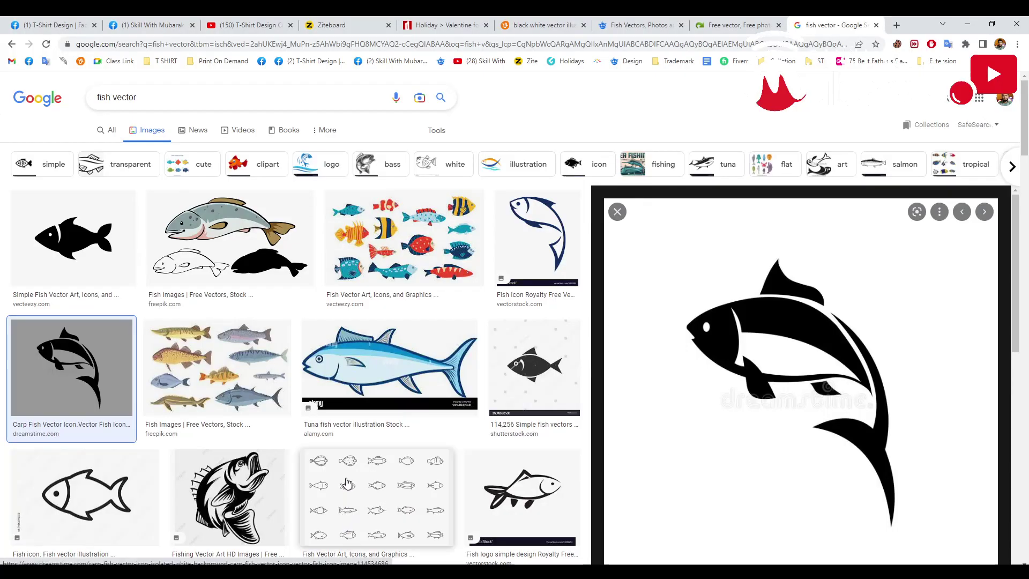
# Preview the blue tuna result and a related tuna illustration.
pyautogui.click(386, 369)
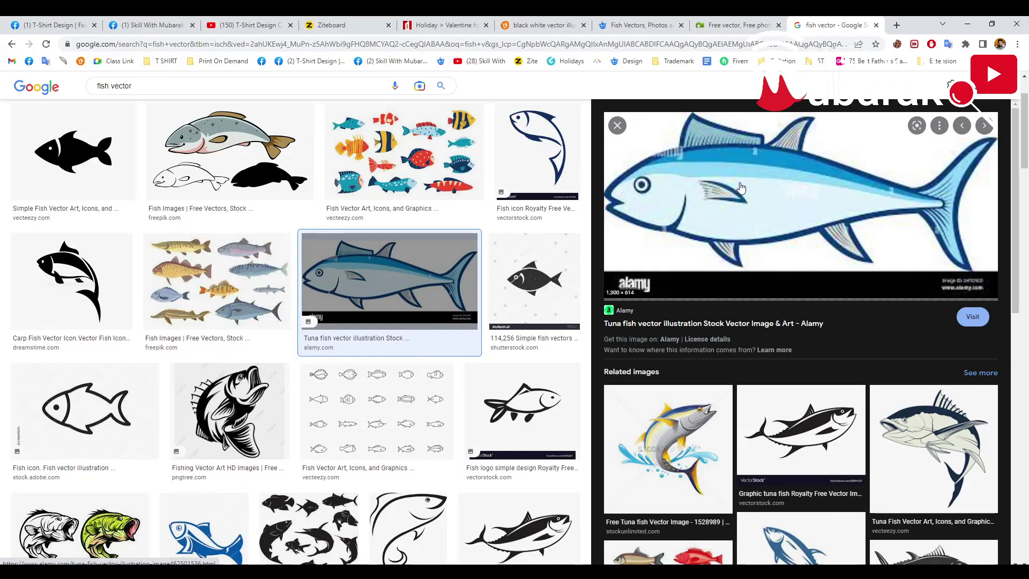
pyautogui.rightClick(751, 174)
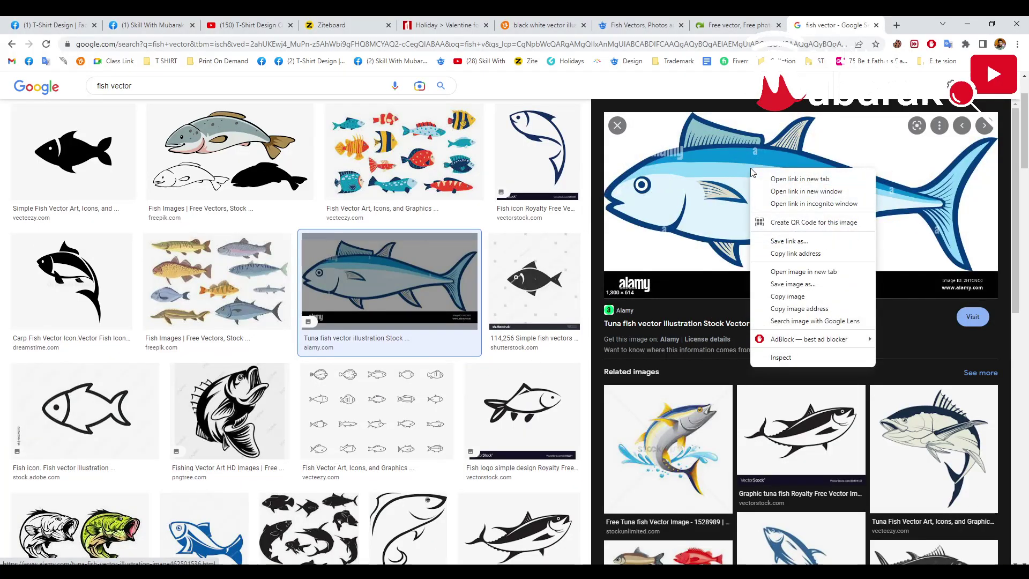
pyautogui.click(911, 429)
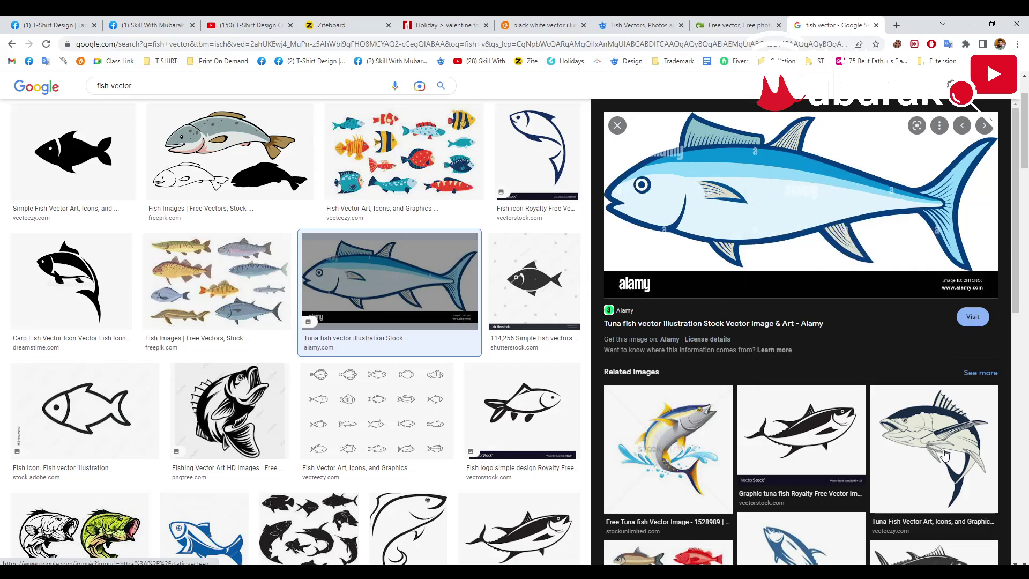
pyautogui.click(423, 292)
# Copy the cartoon salmon set image and pan the Illustrator view above the artboard.
pyautogui.click(255, 171)
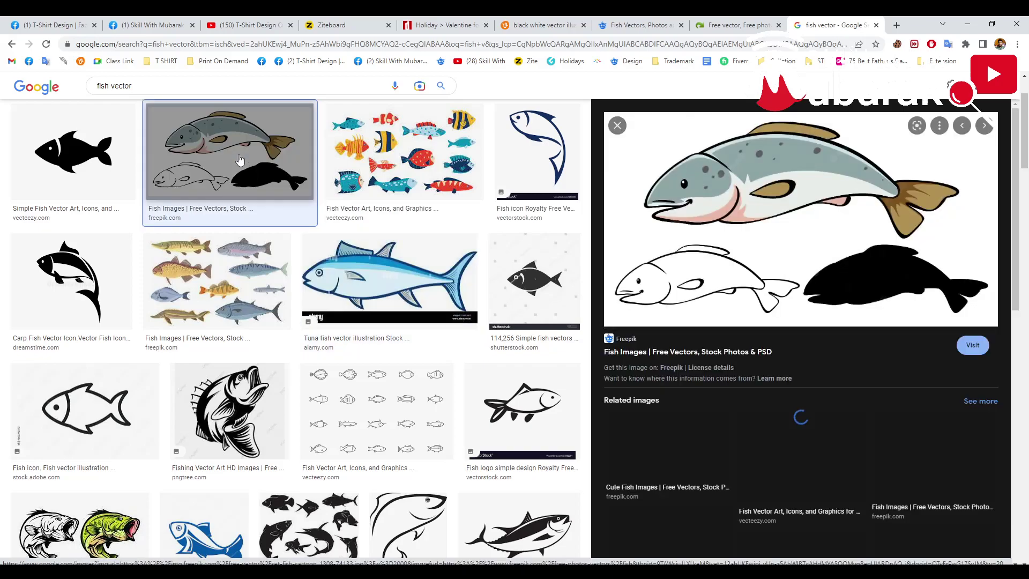
pyautogui.rightClick(749, 181)
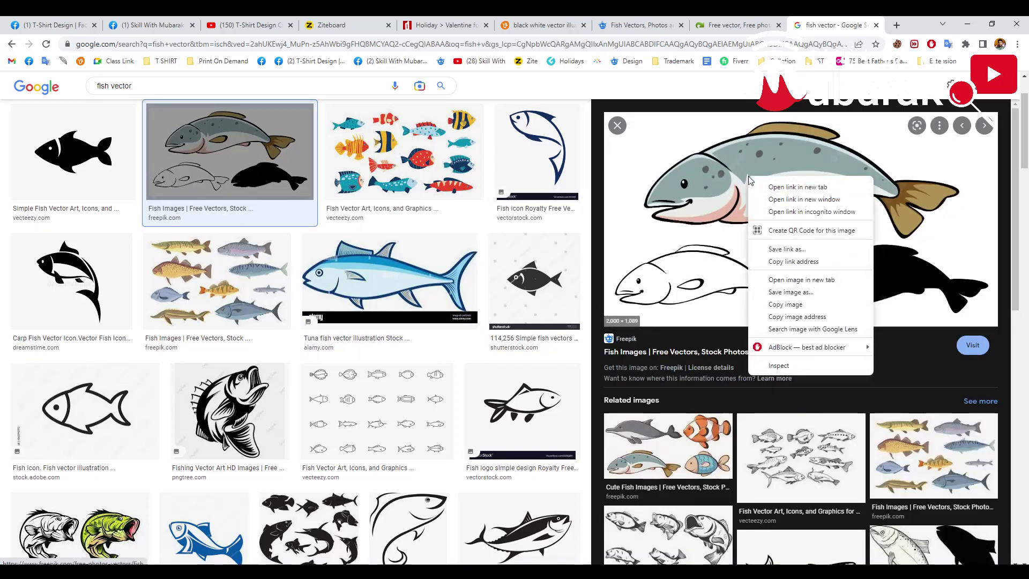
pyautogui.click(792, 303)
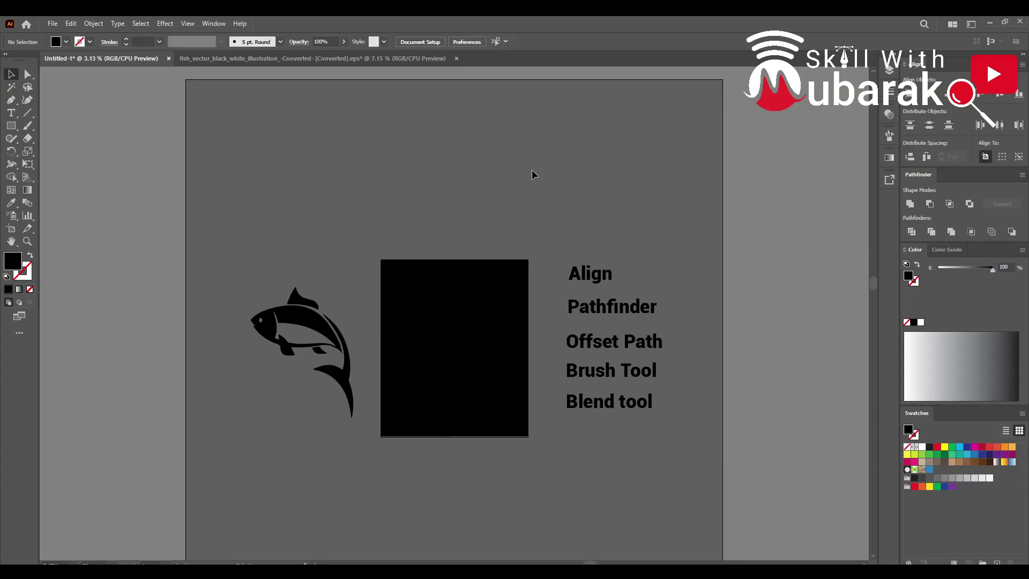
pyautogui.moveTo(532, 172); pyautogui.dragTo(528, 259)
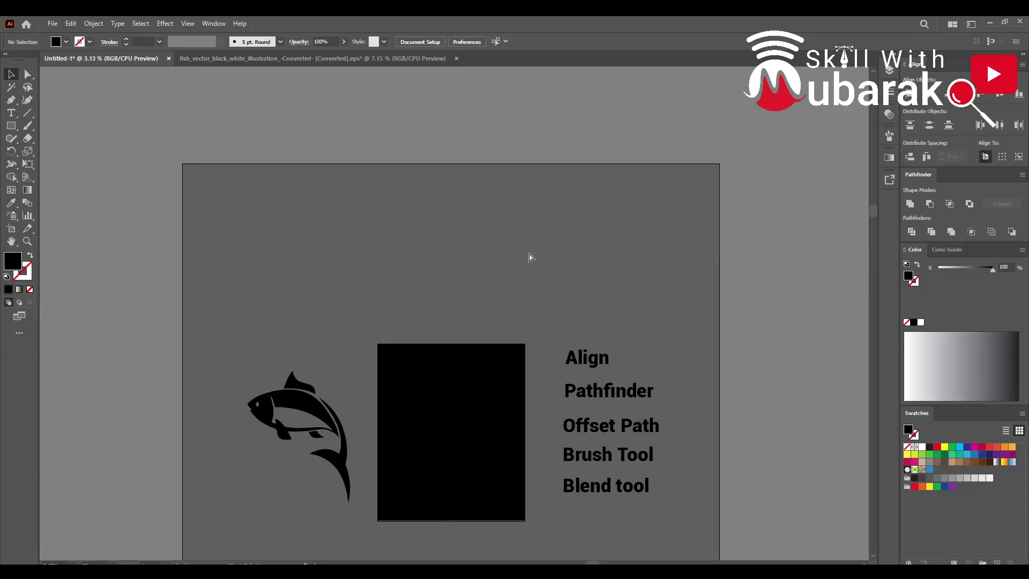
# Paste the cartoon salmon set and size it to fit above the rectangle.
pyautogui.hotkey('ctrl', 'v')
pyautogui.moveTo(487, 330); pyautogui.dragTo(555, 340)
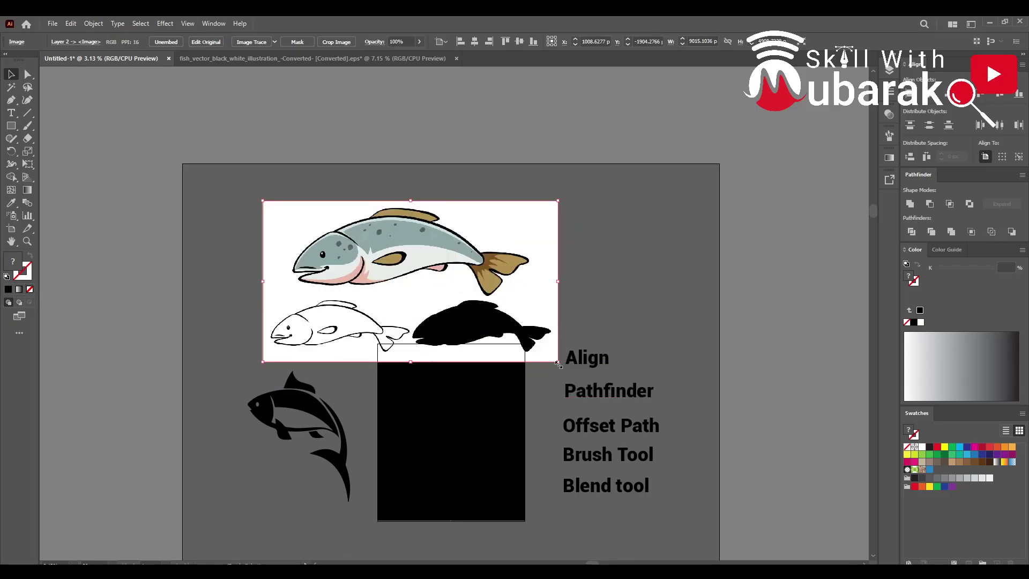
pyautogui.moveTo(554, 340); pyautogui.dragTo(510, 335)
pyautogui.hotkey('ctrl', 'shift', 'a')
pyautogui.hotkey('ctrl', '+')
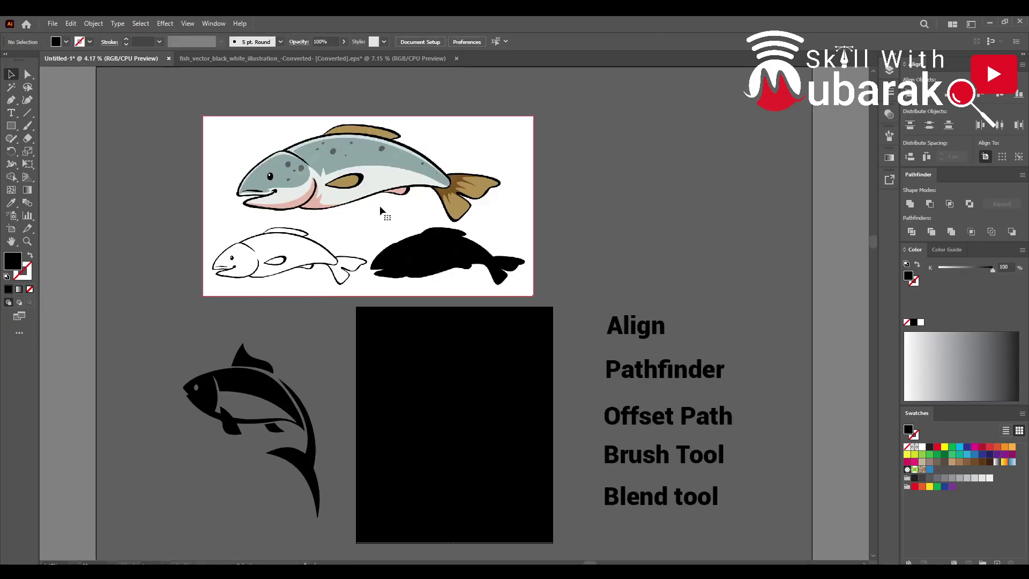
pyautogui.click(378, 207)
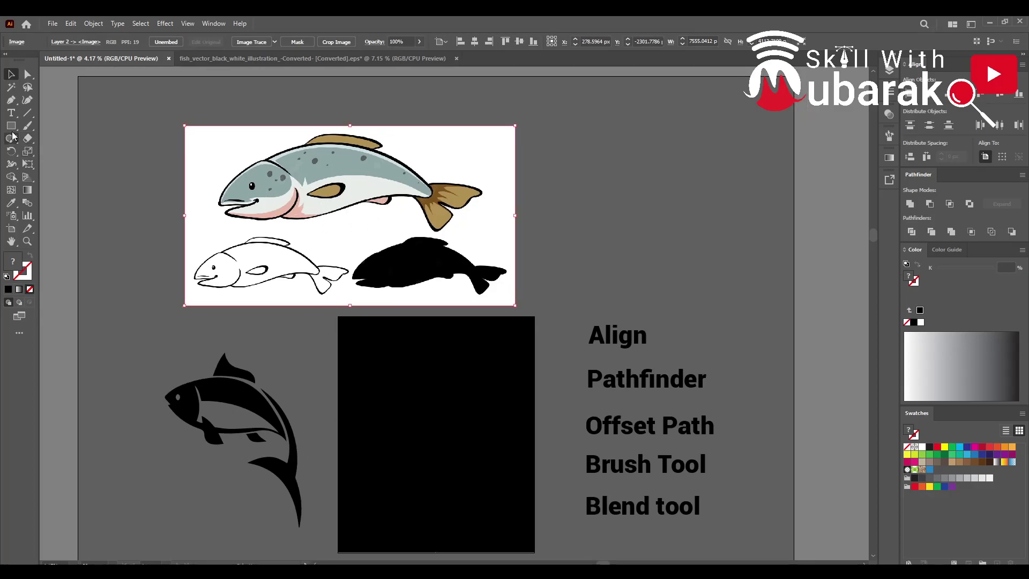
# Try the Rectangle and Selection tools and briefly toggle the Asset Export panel.
pyautogui.click(11, 125)
pyautogui.click(11, 74)
pyautogui.click(889, 181)
pyautogui.click(890, 181)
pyautogui.click(210, 26)
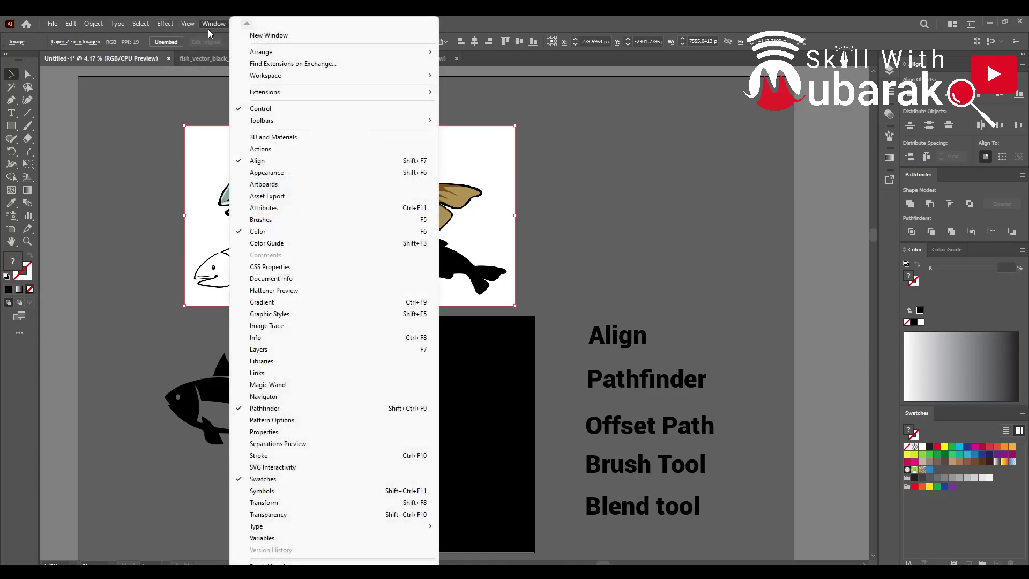
# Shift the salmon image left and trace it in Color mode limited to 6 colours.
pyautogui.click(270, 333)
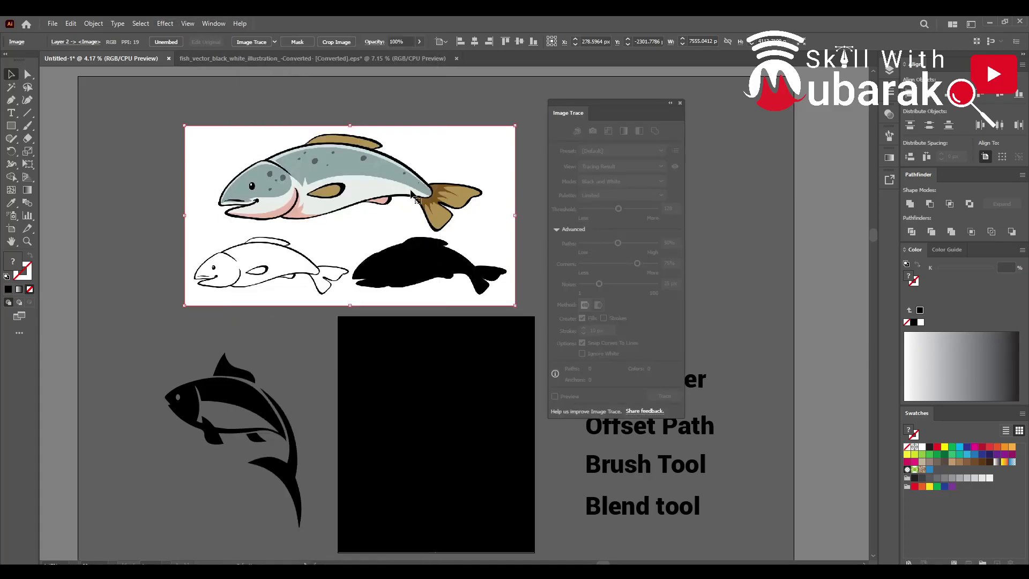
pyautogui.moveTo(400, 194); pyautogui.dragTo(353, 194)
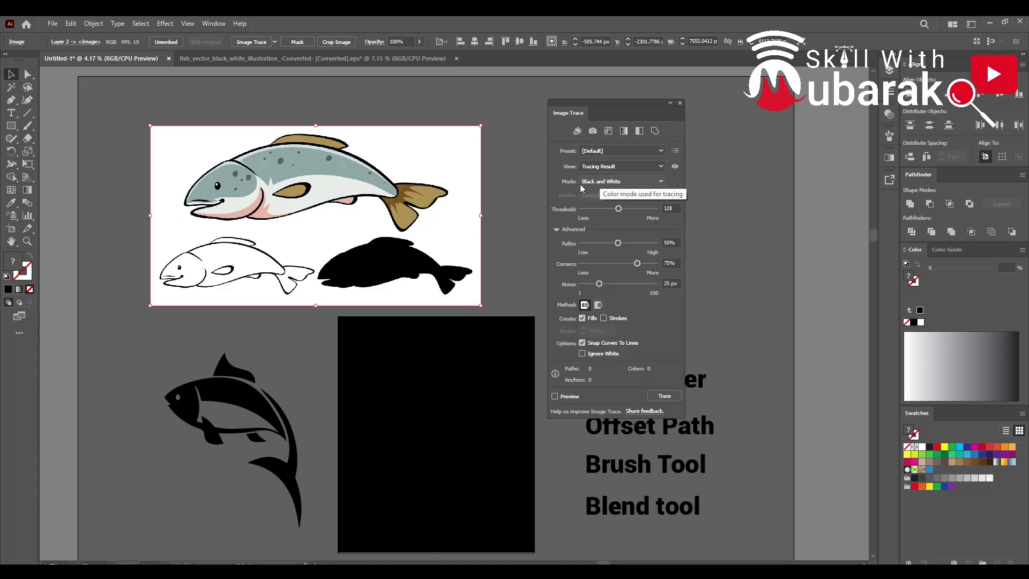
pyautogui.click(604, 182)
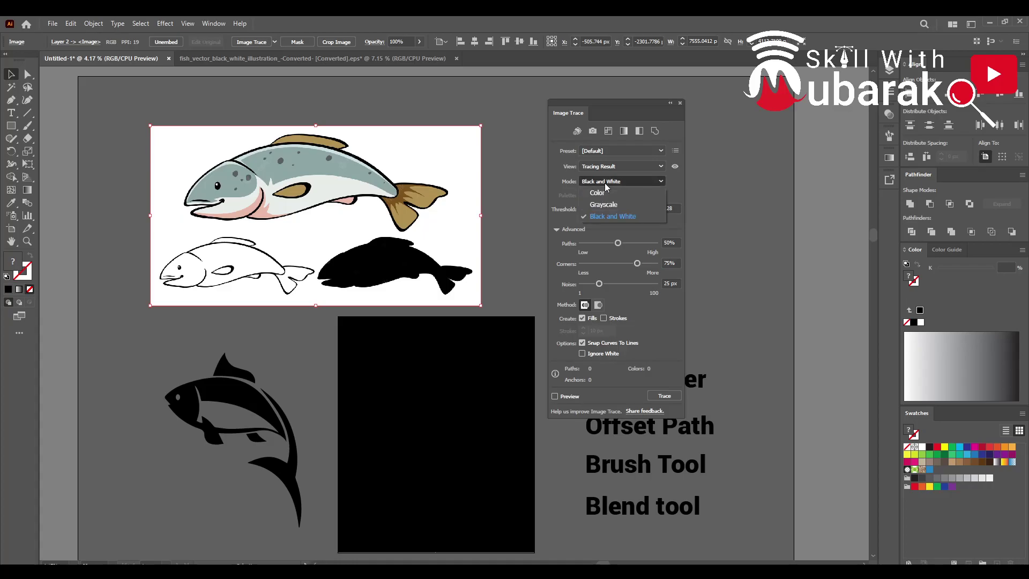
pyautogui.click(605, 195)
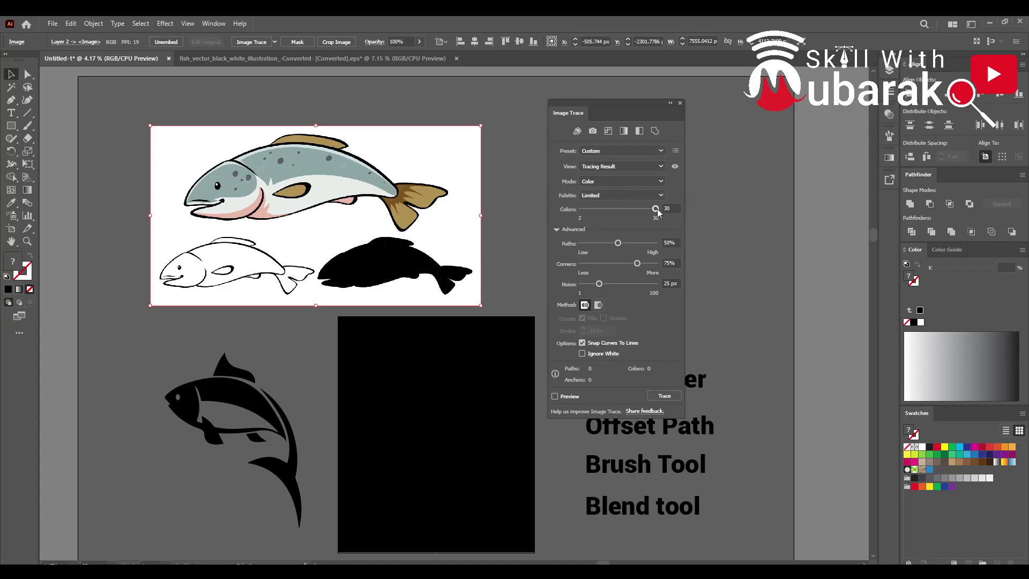
pyautogui.click(670, 208)
pyautogui.write('6')
pyautogui.click(663, 396)
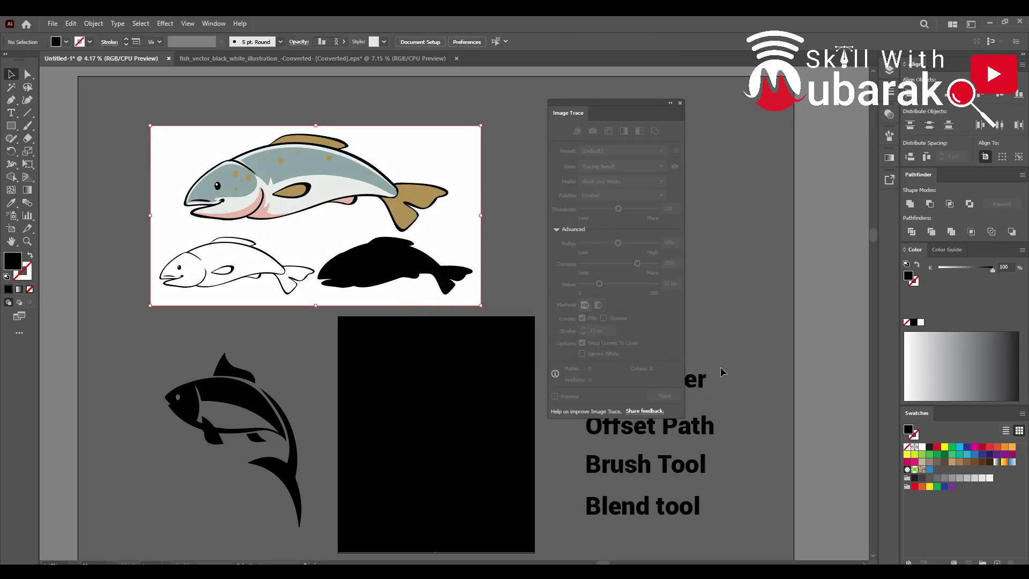
# Expand the salmon trace and pull its white background shape off the fish.
pyautogui.click(271, 42)
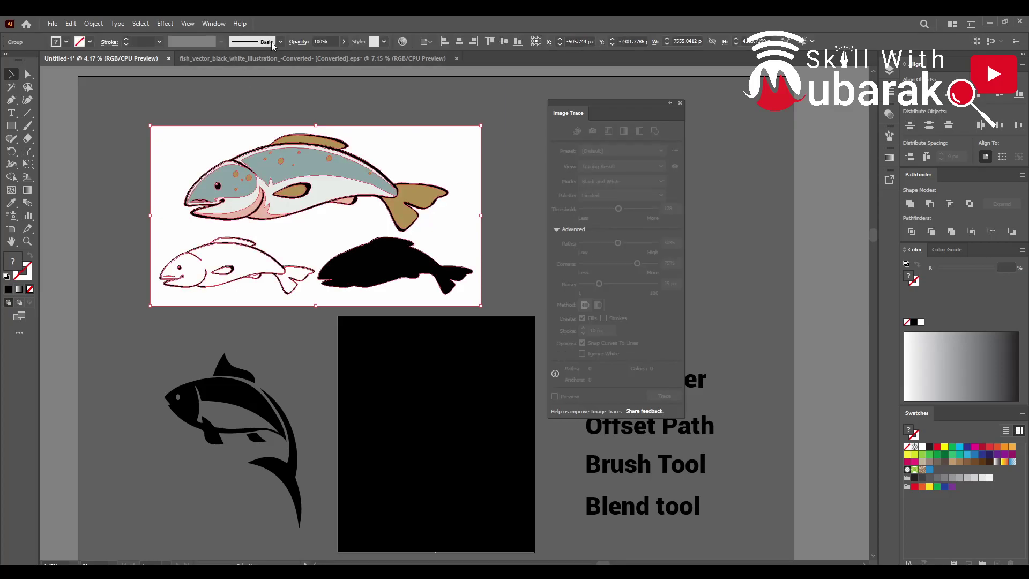
pyautogui.rightClick(359, 166)
pyautogui.rightClick(299, 159)
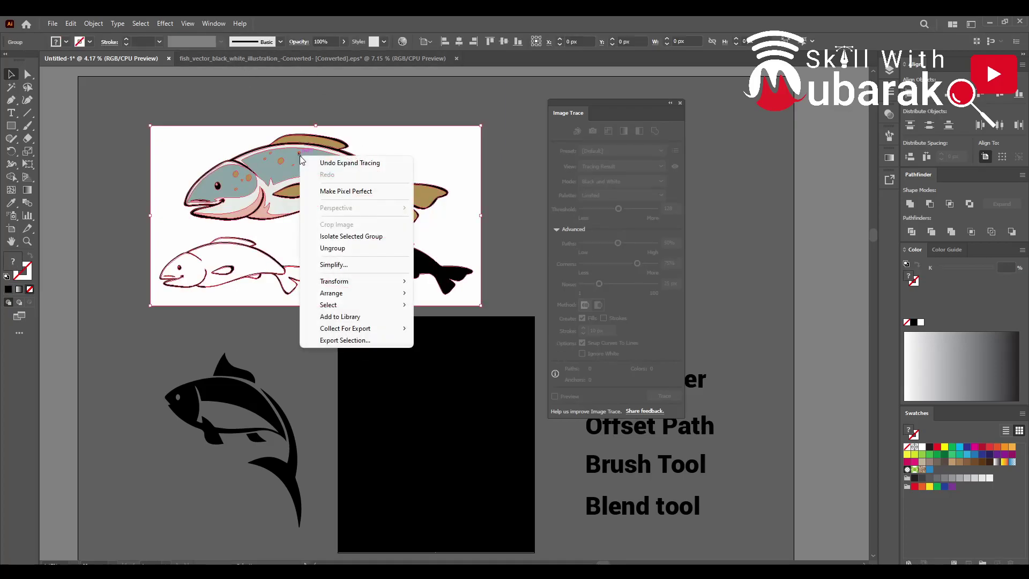
pyautogui.press('Escape')
pyautogui.click(411, 153)
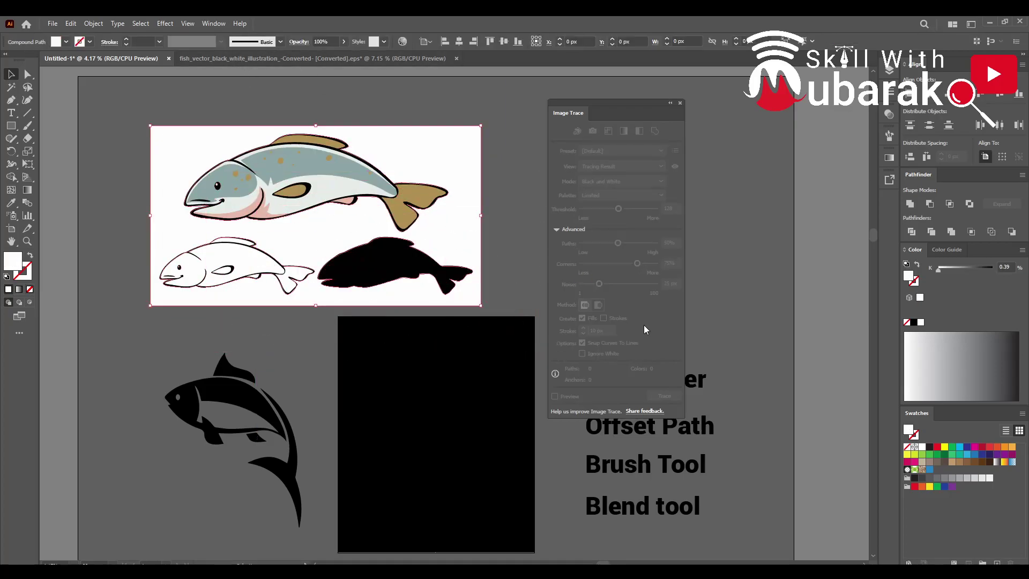
pyautogui.moveTo(420, 167); pyautogui.dragTo(514, 292)
# Collapse the Image Trace panel and delete the white background shape.
pyautogui.scroll(3, 409, 250)
pyautogui.scroll(3, 409, 251)
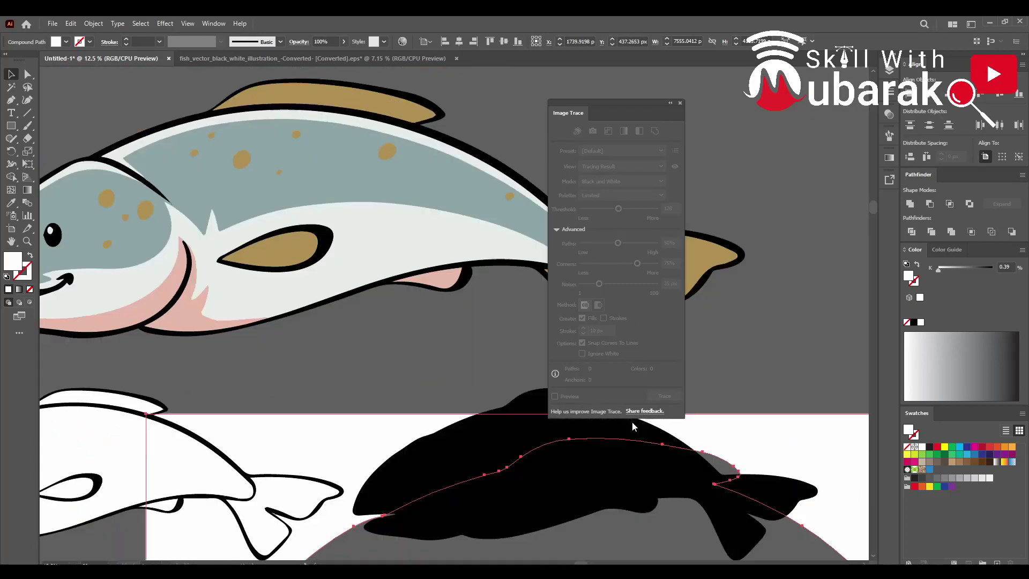
pyautogui.scroll(1, 356, 225)
pyautogui.scroll(-1, 549, 264)
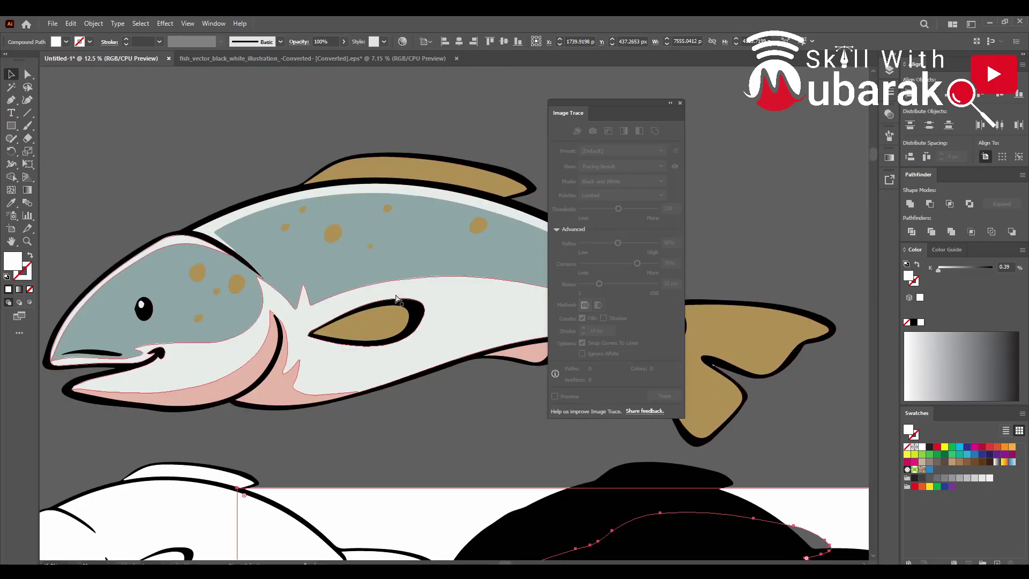
pyautogui.scroll(-1, 549, 264)
pyautogui.scroll(-1, 550, 264)
pyautogui.click(669, 104)
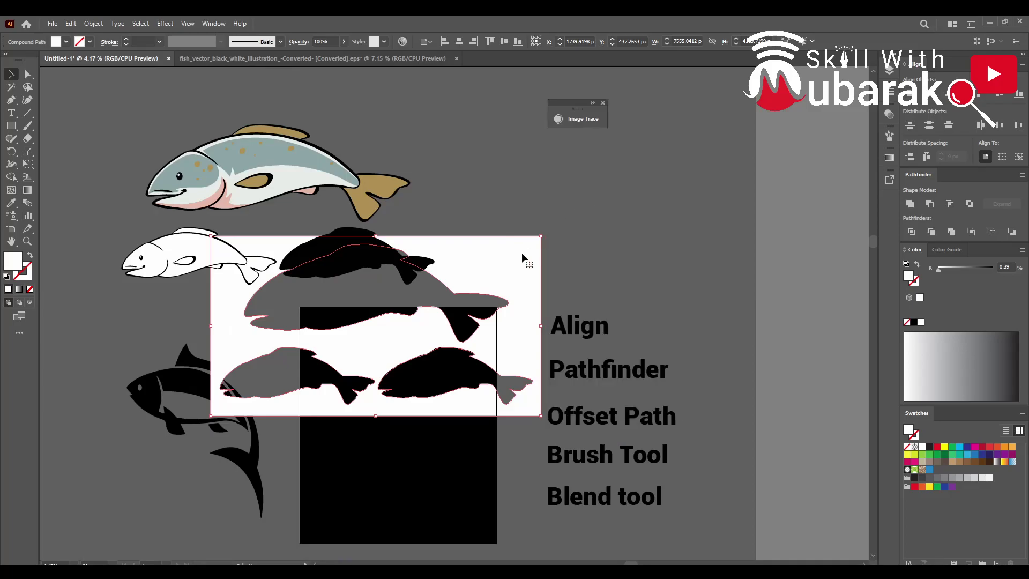
pyautogui.press('Delete')
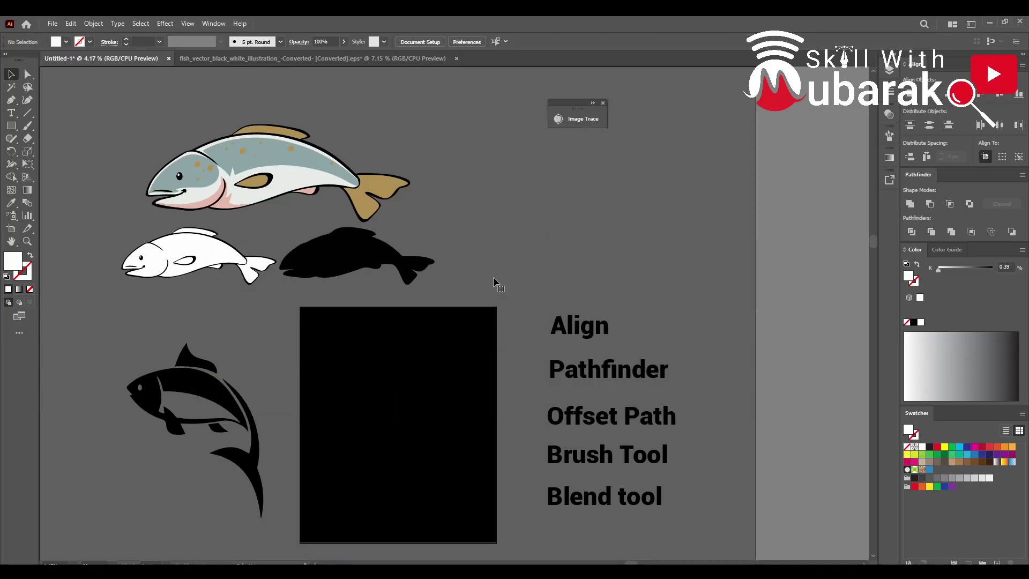
# Zoom in on the traced salmon's tail fin.
pyautogui.moveTo(452, 214); pyautogui.dragTo(484, 210)
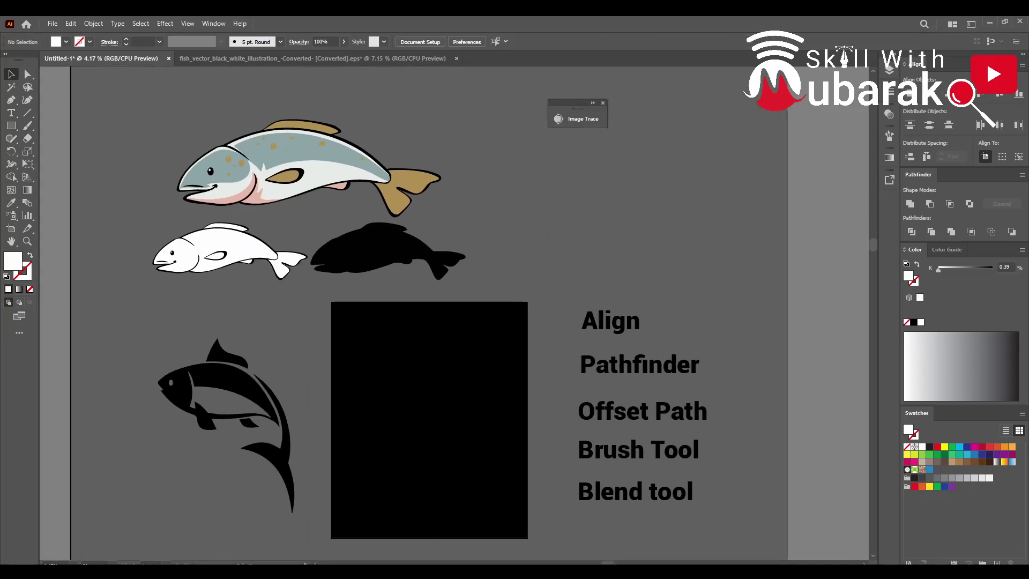
pyautogui.click(262, 185)
pyautogui.click(417, 159)
pyautogui.scroll(5, 417, 160)
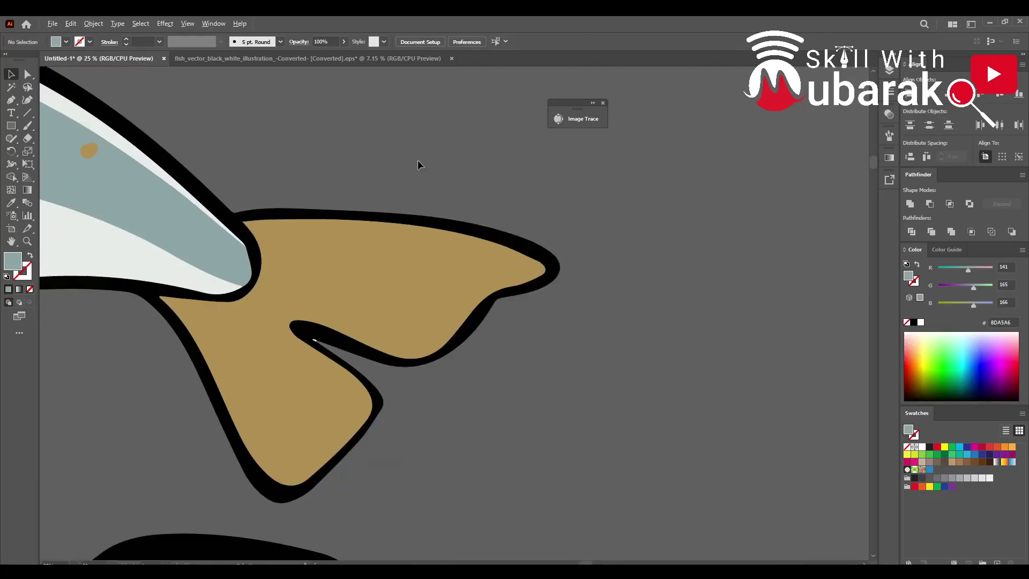
pyautogui.scroll(1, 417, 160)
pyautogui.scroll(2, 250, 438)
pyautogui.scroll(2, 453, 213)
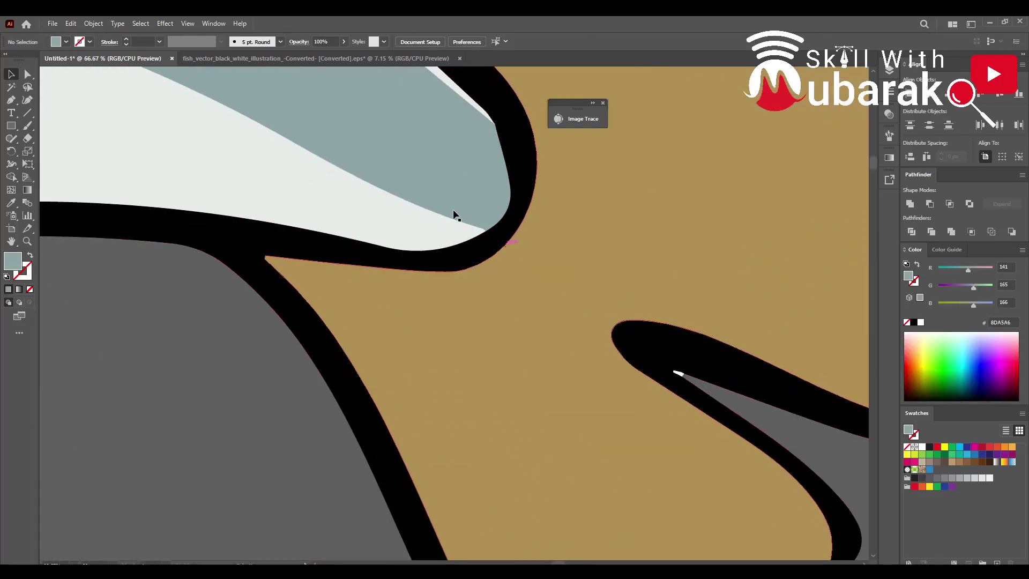
pyautogui.scroll(-5, 349, 228)
pyautogui.scroll(-1, 347, 241)
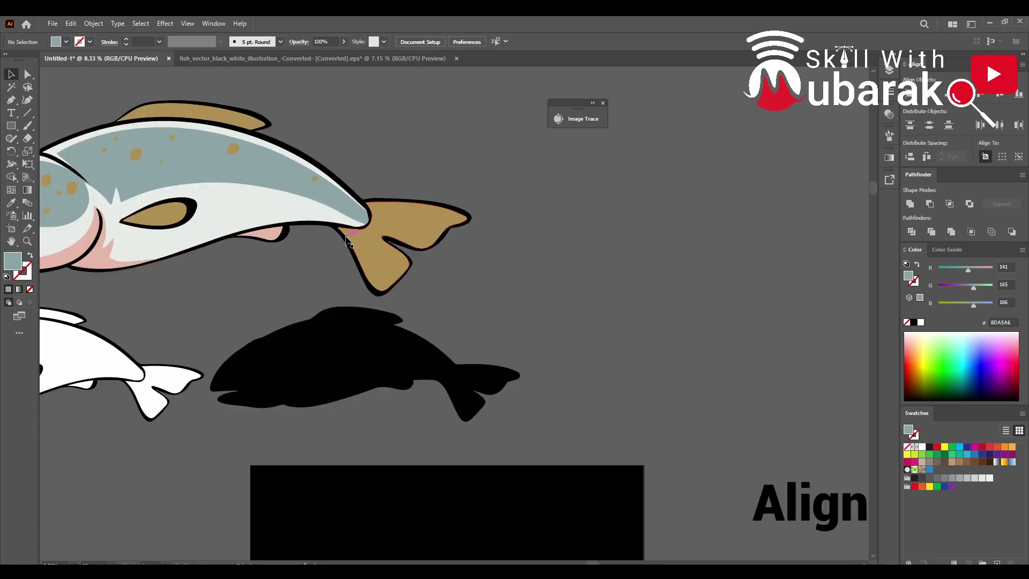
# Test-move the tail fin, undo it, and re-centre the view on the salmon.
pyautogui.moveTo(346, 240); pyautogui.dragTo(579, 229)
pyautogui.hotkey('ctrl', 'z')
pyautogui.click(459, 259)
pyautogui.moveTo(459, 260); pyautogui.dragTo(550, 250)
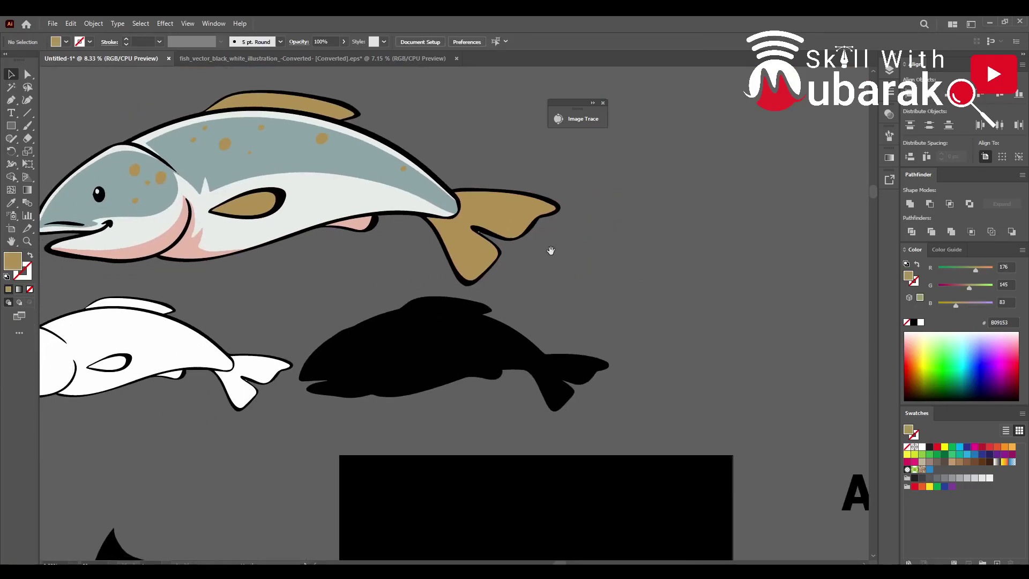
pyautogui.scroll(-2, 552, 251)
pyautogui.scroll(1, 448, 225)
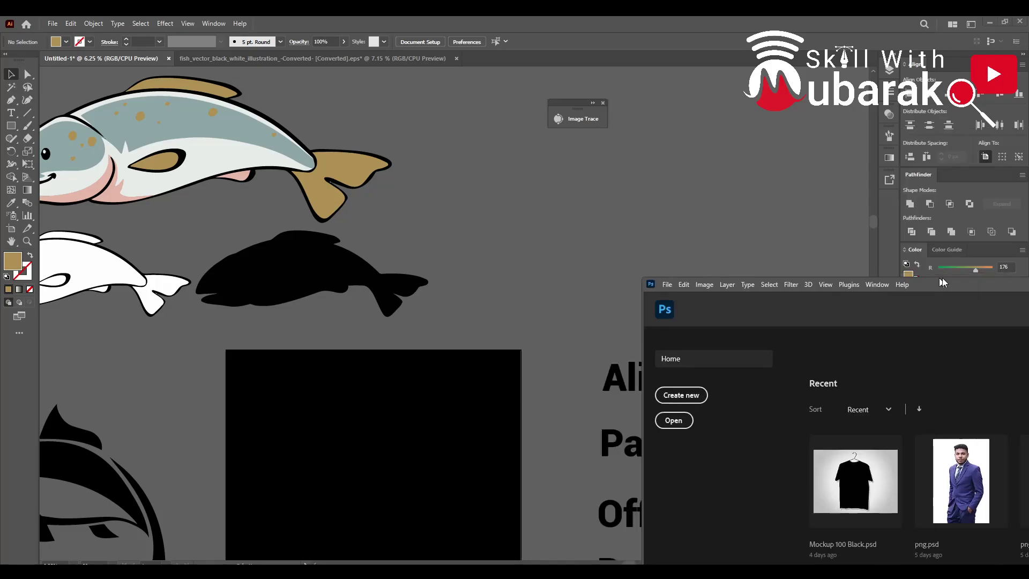
# Maximise Photoshop and paste the salmon into a new 2000 × 1089 px clipboard document.
pyautogui.moveTo(938, 279); pyautogui.dragTo(518, 220)
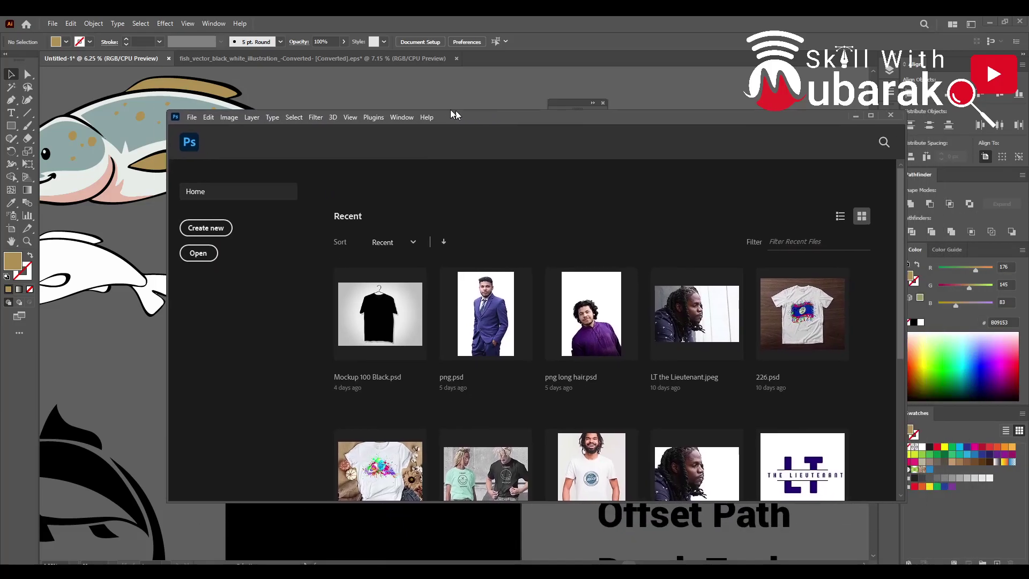
pyautogui.click(834, 113)
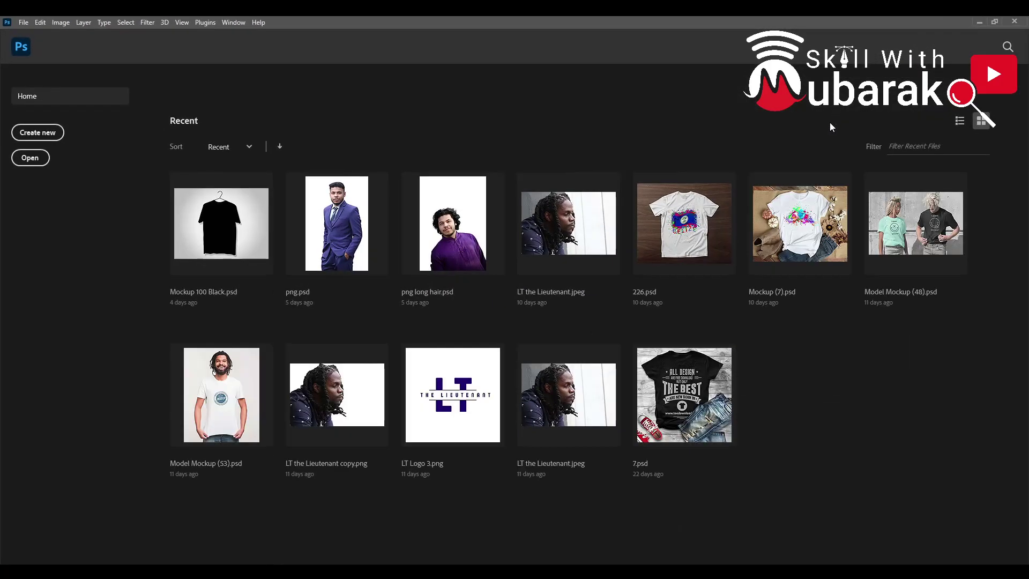
pyautogui.click(775, 184)
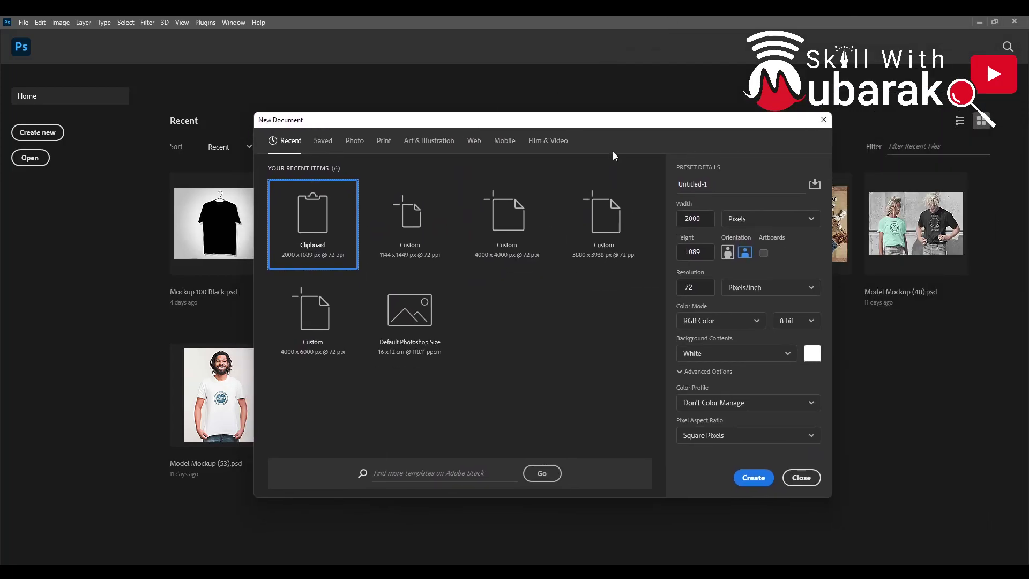
pyautogui.click(754, 477)
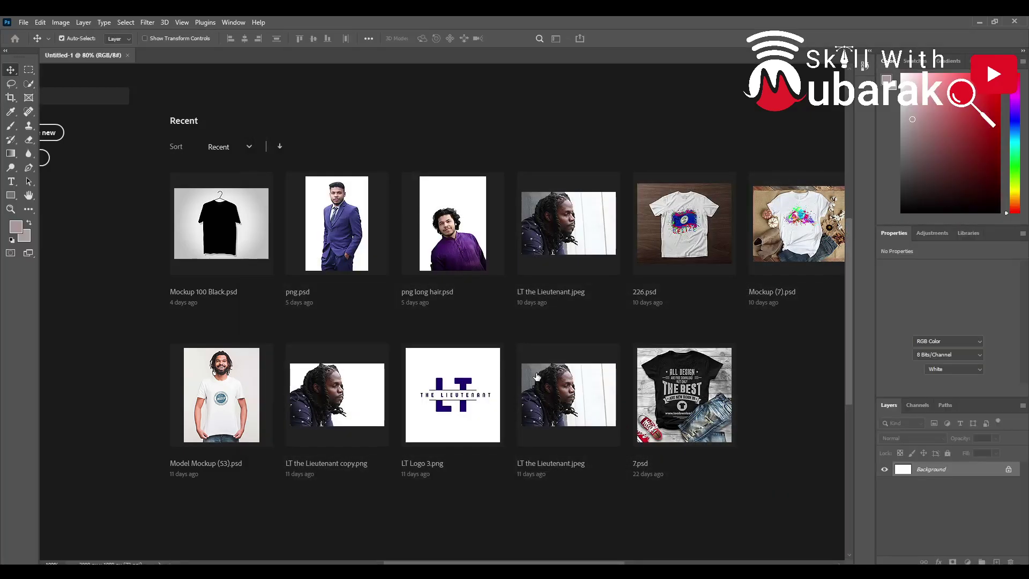
pyautogui.hotkey('ctrl', 'v')
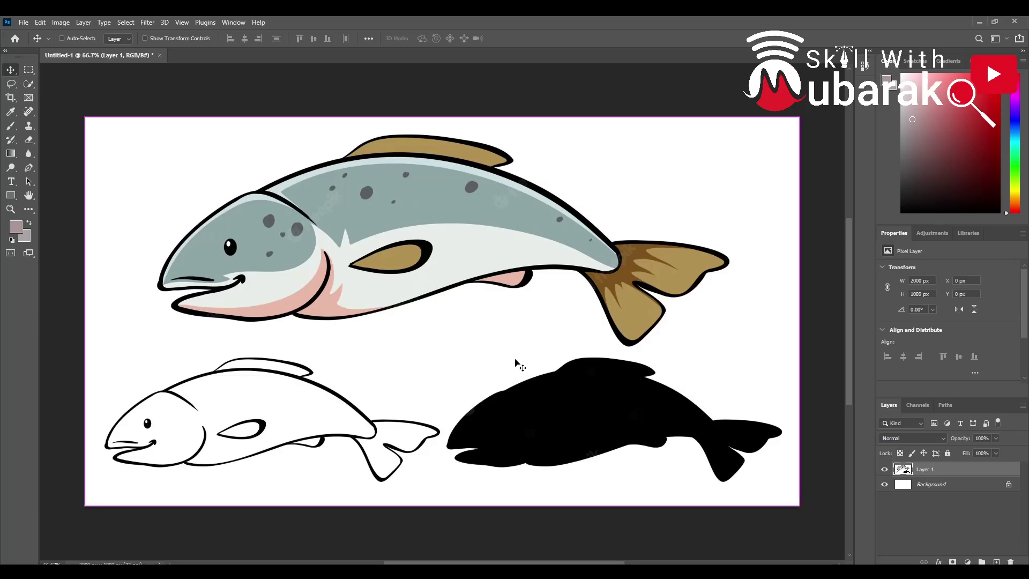
pyautogui.press('ctrl')
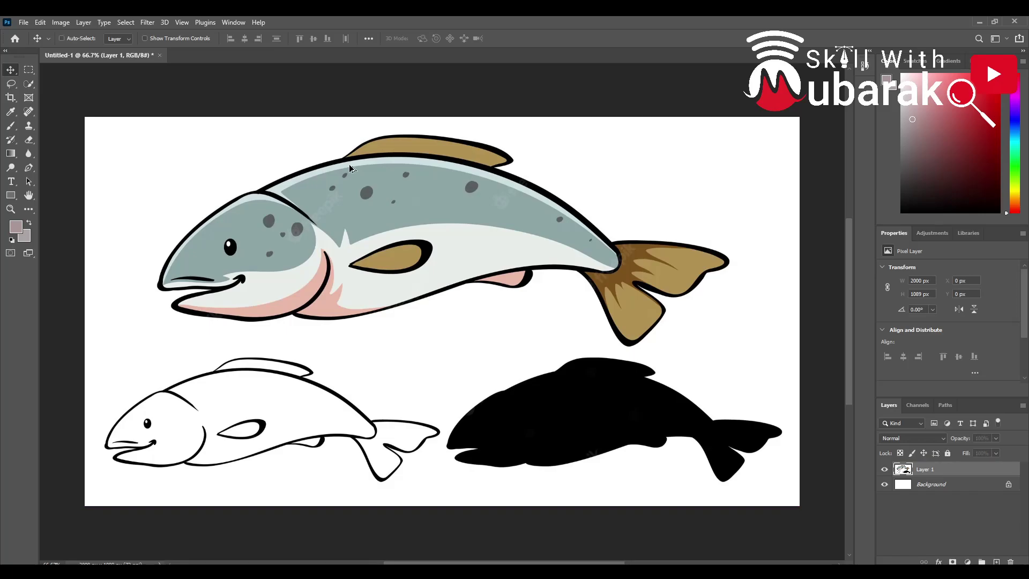
pyautogui.press('h')
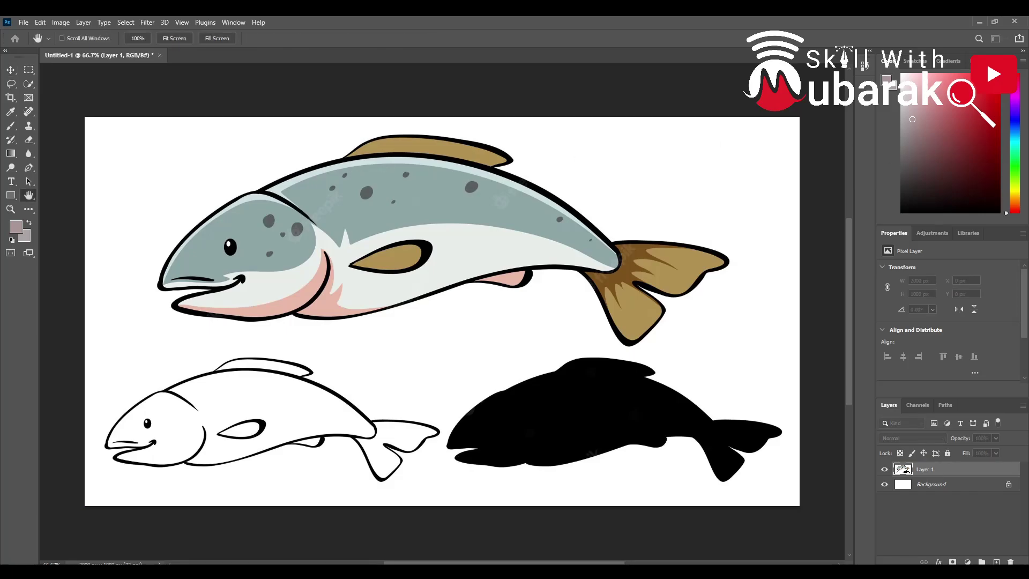
# Resample the salmon document to 300 ppi (8334 × 4538 px), fit it on screen, and open Levels.
pyautogui.hotkey('ctrl', 'alt', 'i')
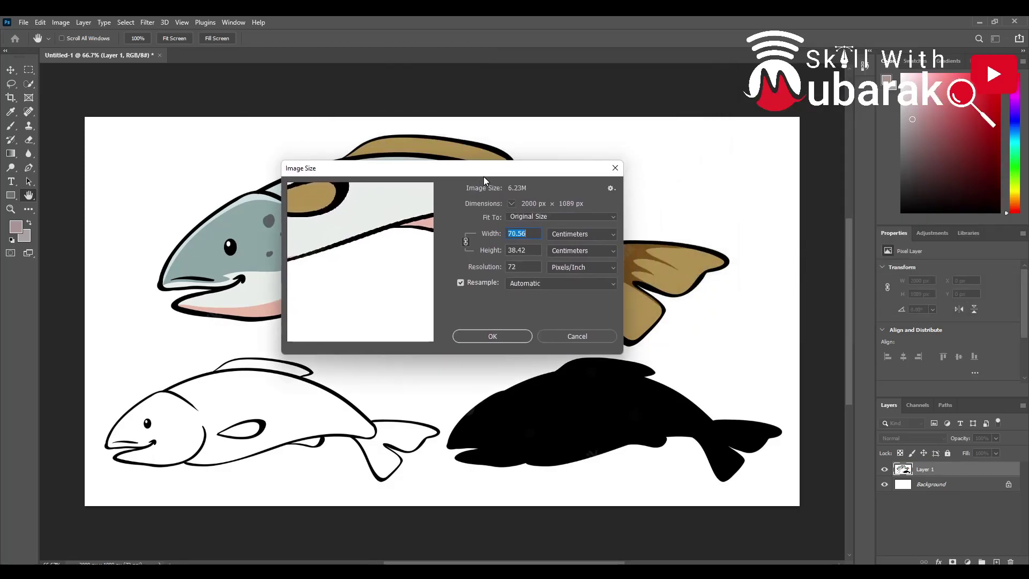
pyautogui.moveTo(515, 267); pyautogui.dragTo(504, 271)
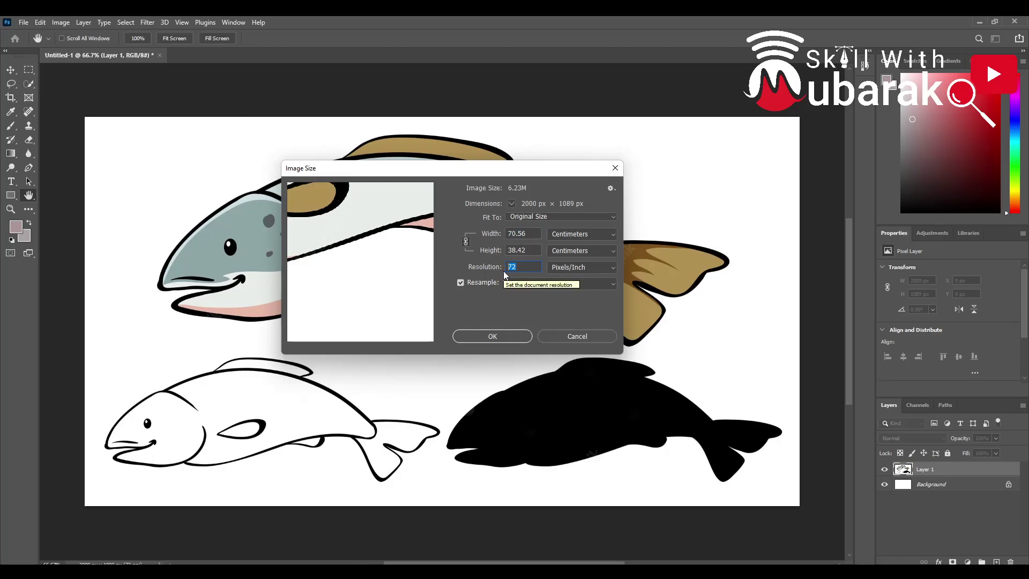
pyautogui.write('300')
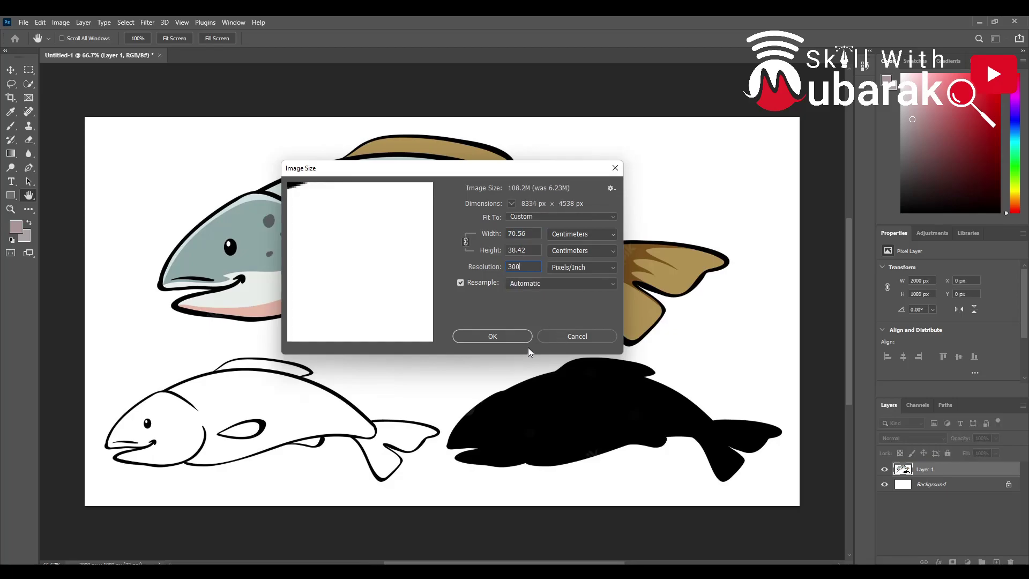
pyautogui.click(513, 334)
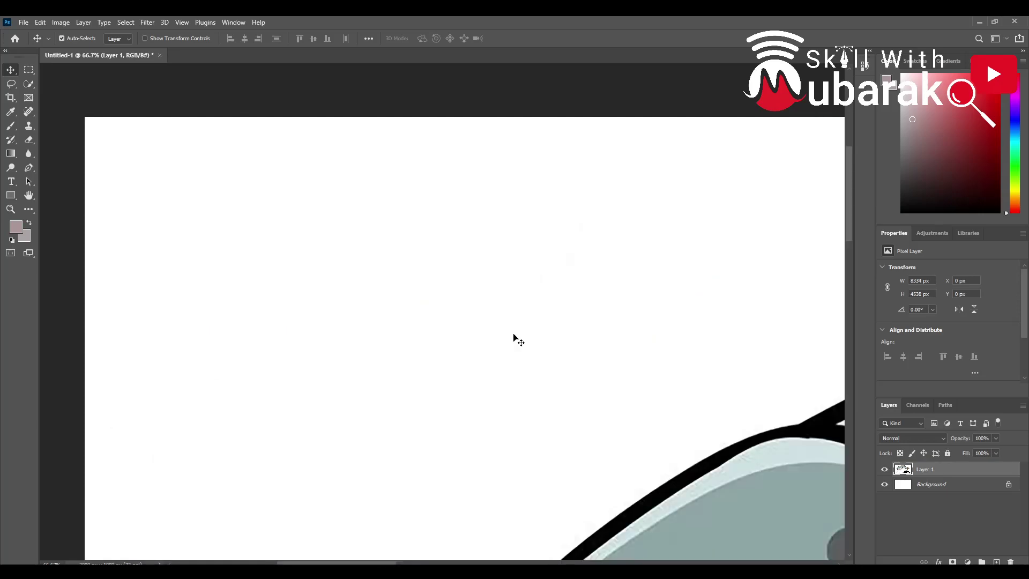
pyautogui.hotkey('ctrl', '0')
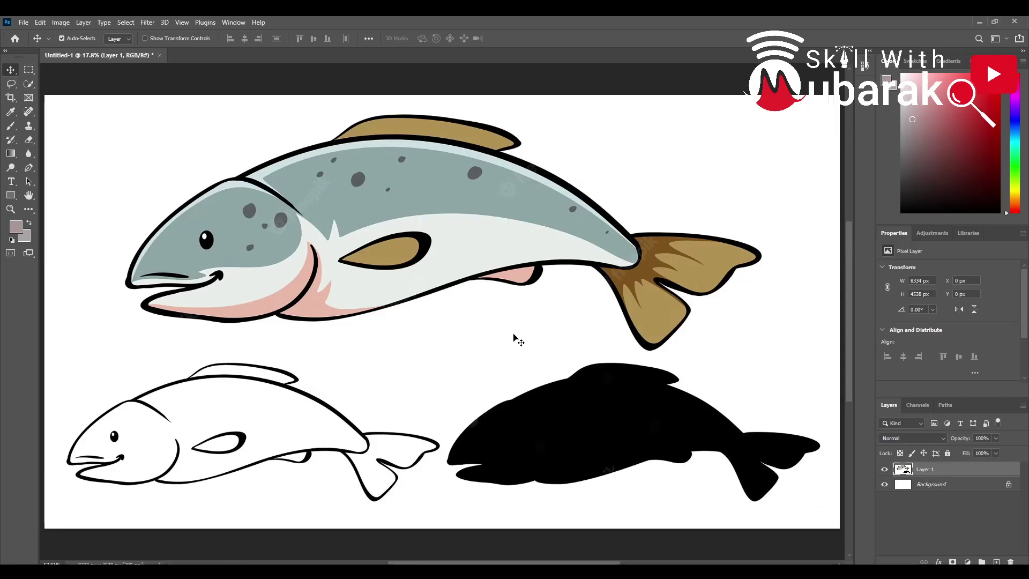
pyautogui.press('i')
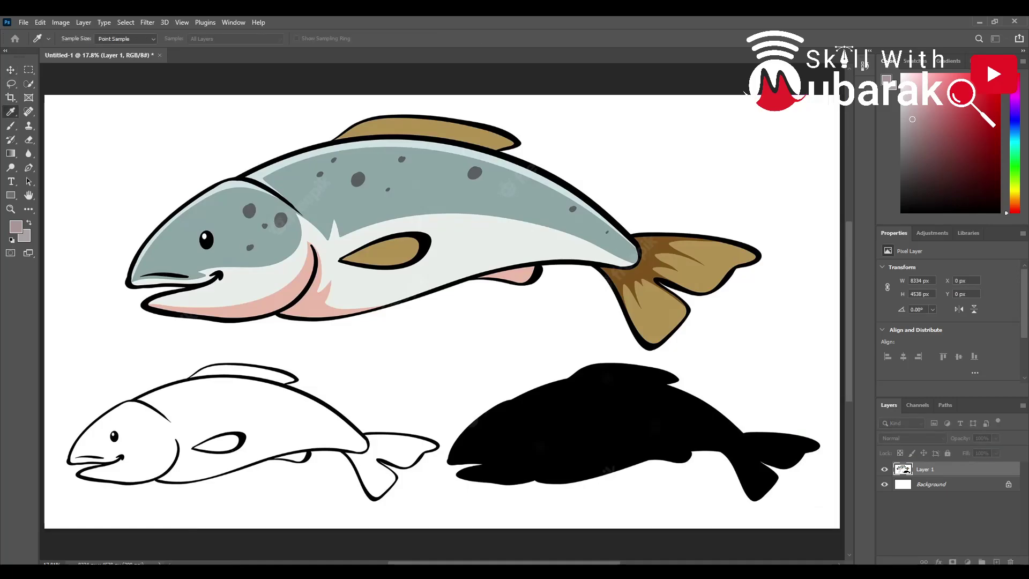
pyautogui.hotkey('ctrl', 'l')
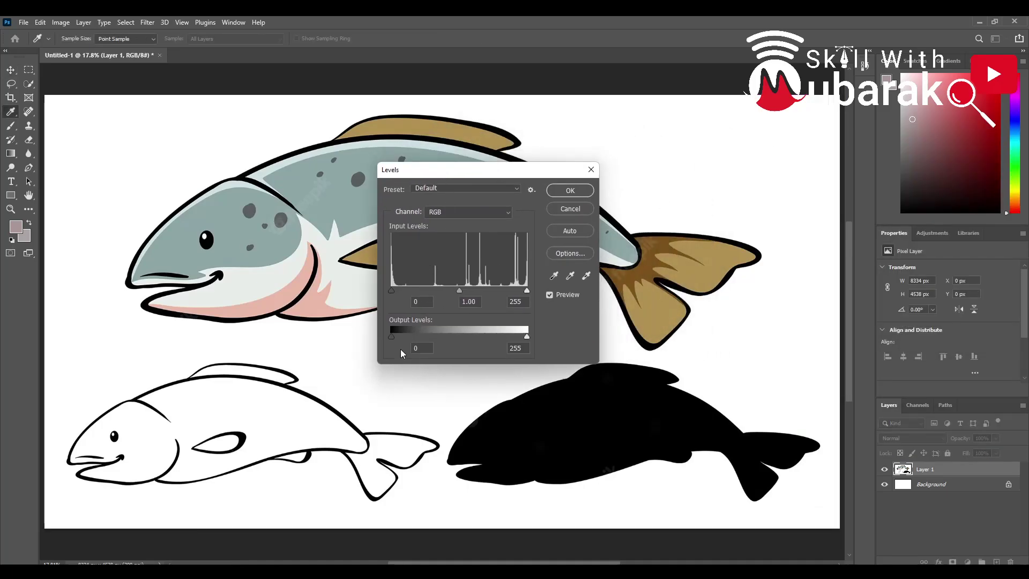
# Raise the Levels black input to 81 to deepen the salmon's dark tones.
pyautogui.moveTo(391, 290); pyautogui.dragTo(424, 290)
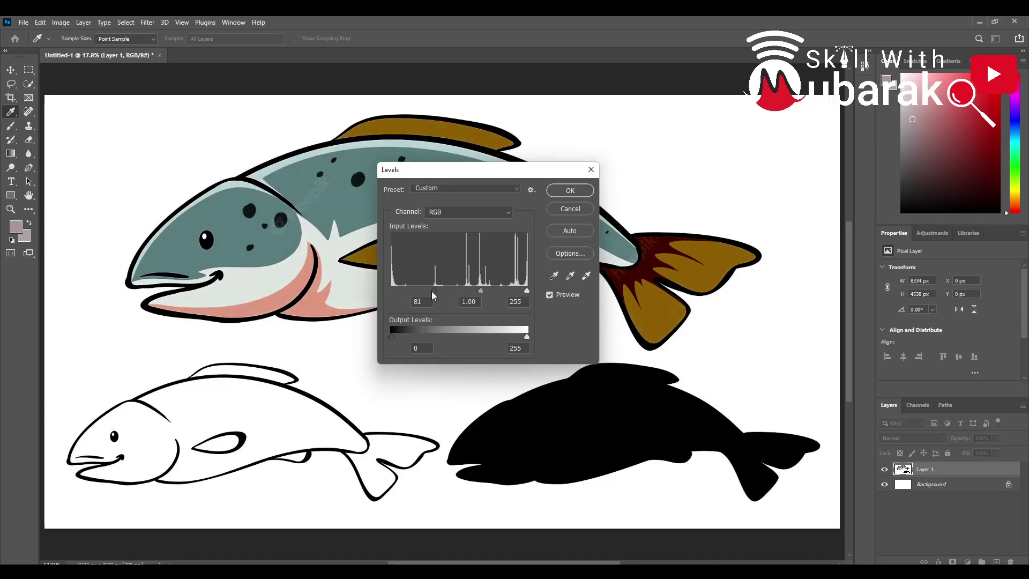
pyautogui.click(569, 190)
pyautogui.press('v')
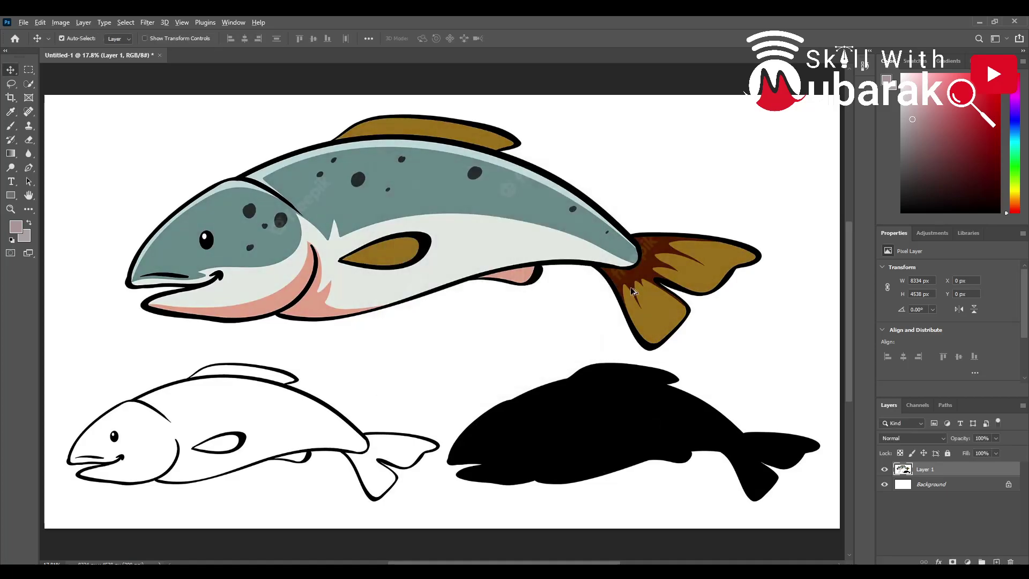
# Fit the image in the window and start saving a copy of it.
pyautogui.hotkey('ctrl', '0')
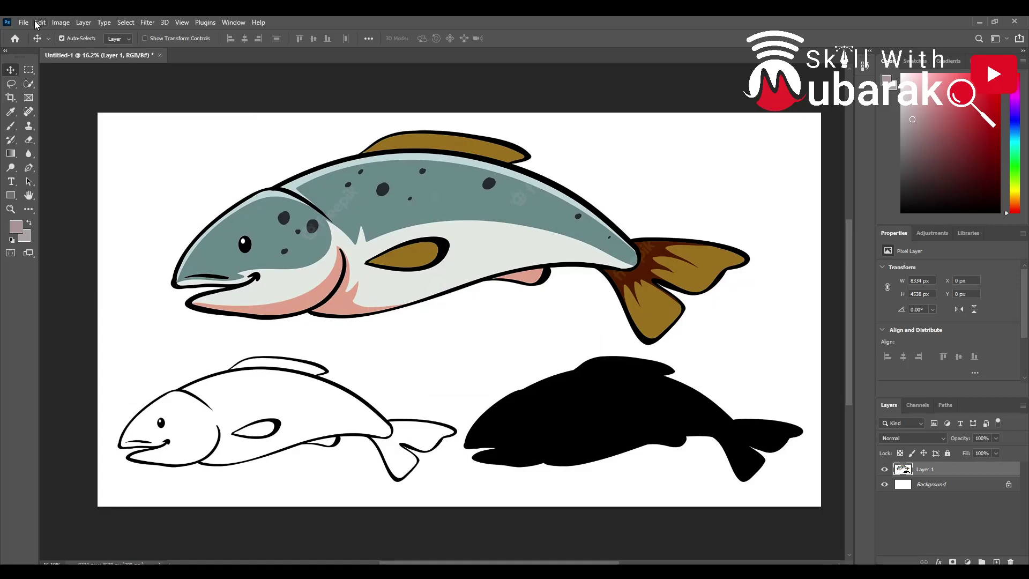
pyautogui.click(27, 23)
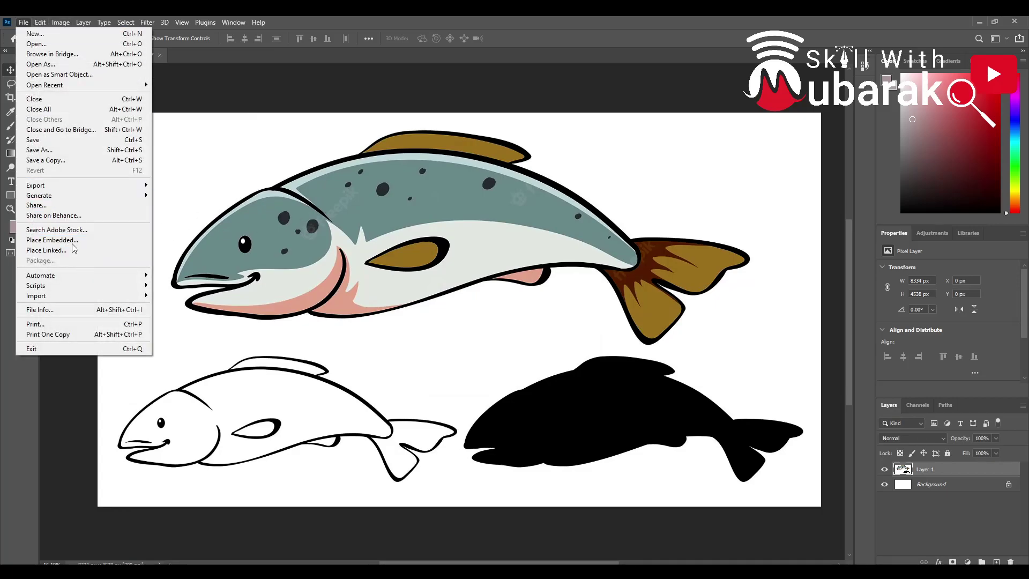
pyautogui.moveTo(35, 185)
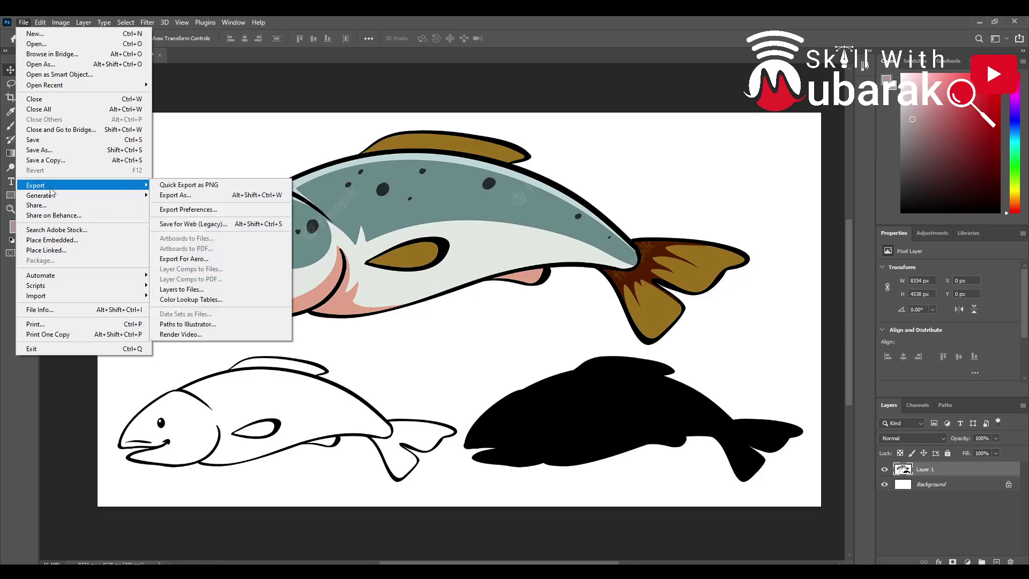
pyautogui.click(45, 160)
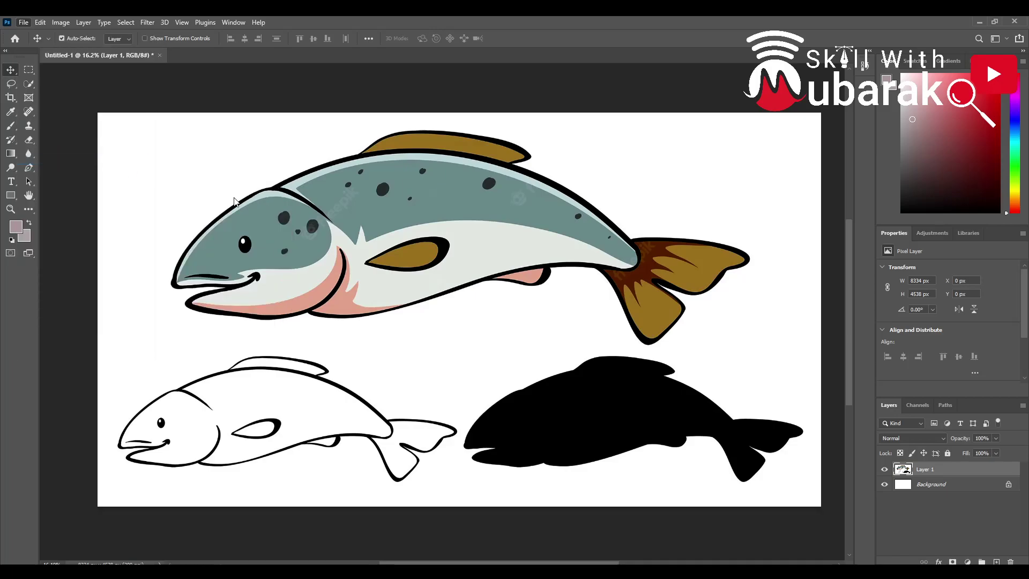
# Save the copy as a JPEG with Quality 12 (Maximum).
pyautogui.click(158, 231)
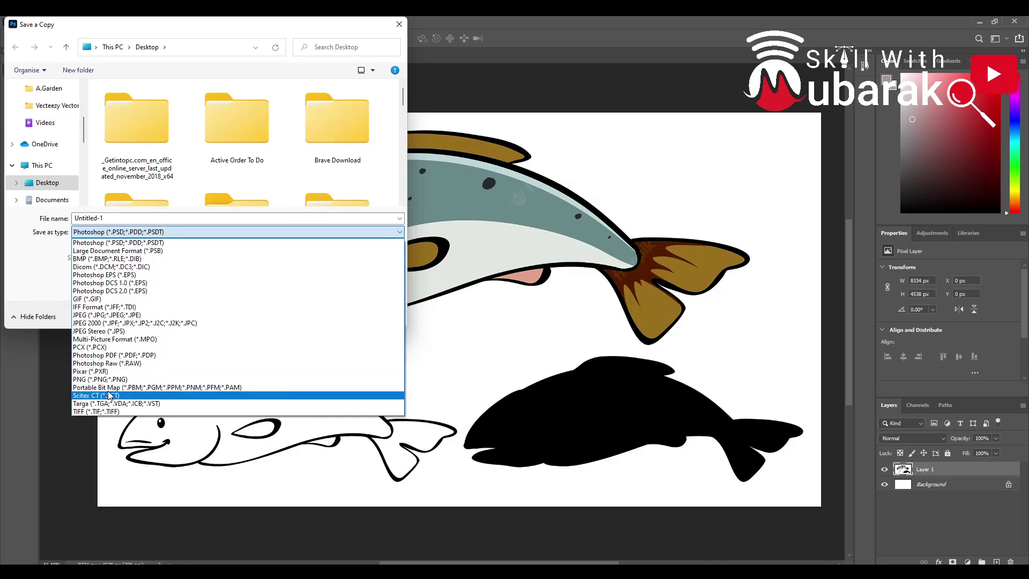
pyautogui.click(107, 316)
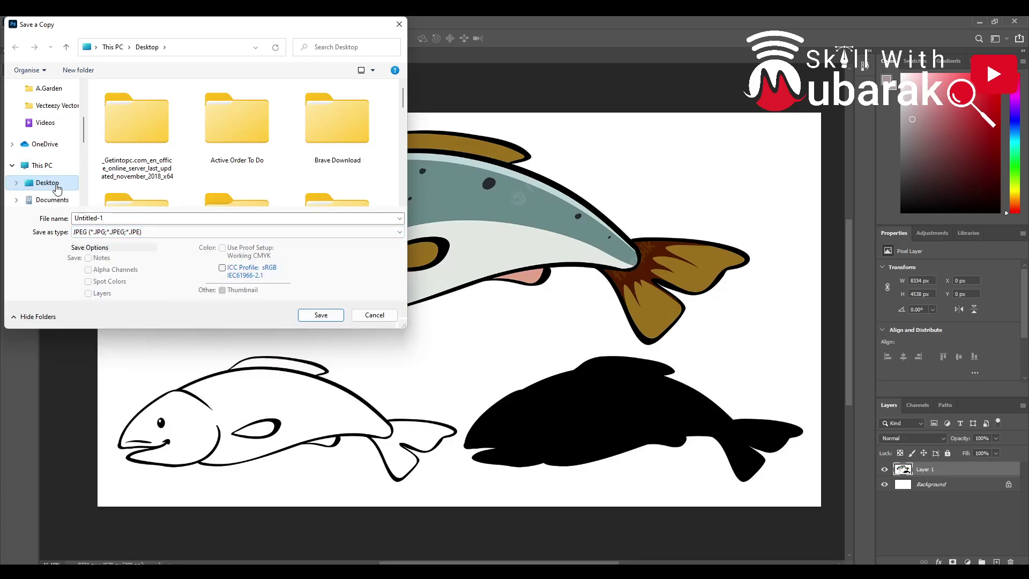
pyautogui.click(321, 316)
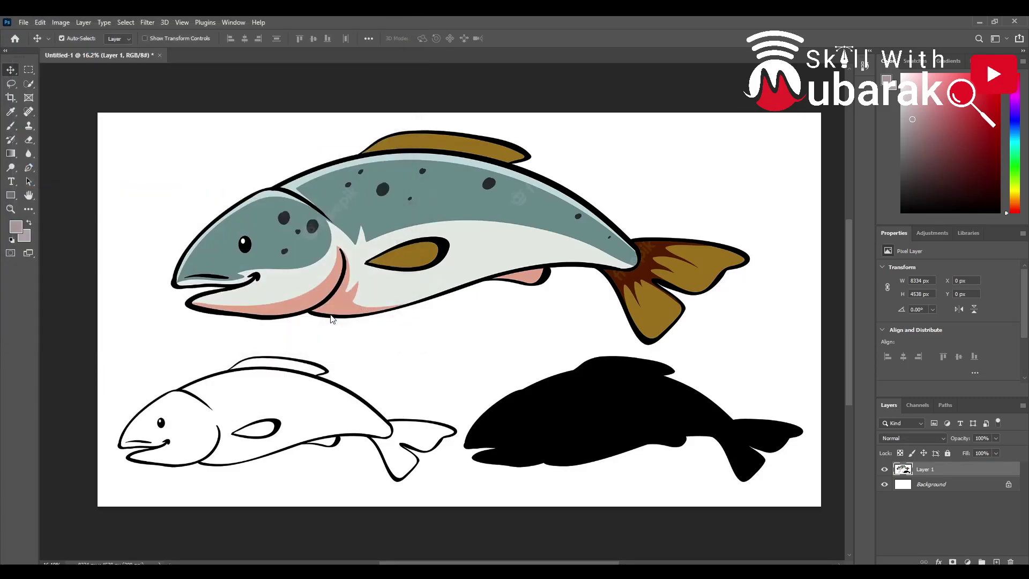
pyautogui.click(524, 204)
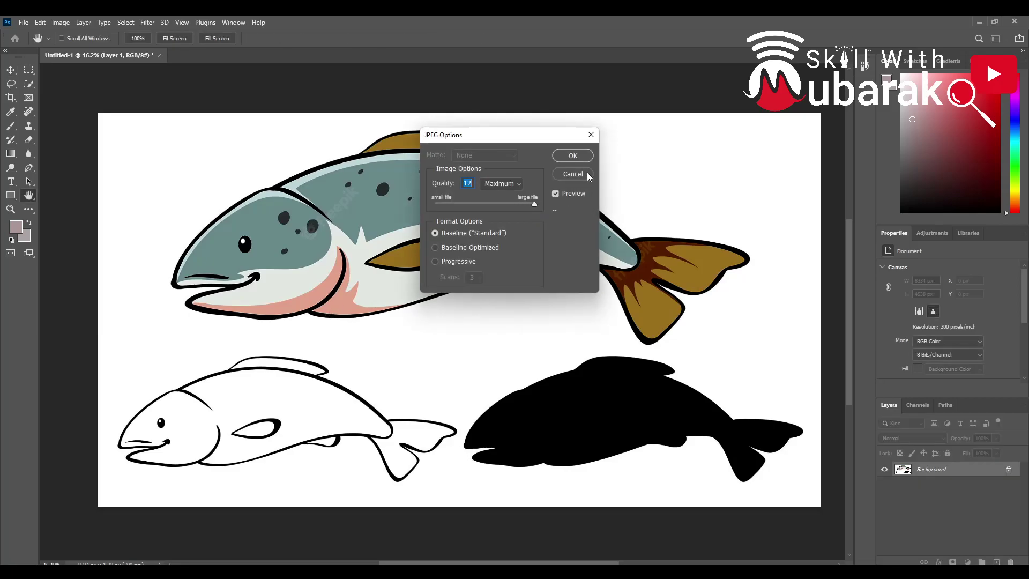
pyautogui.click(572, 156)
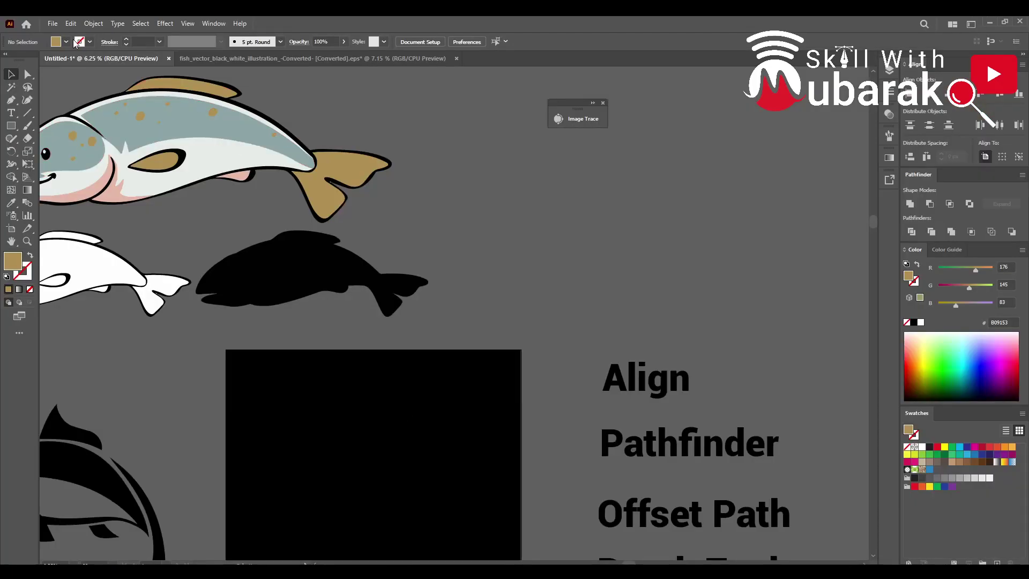
# Place the Untitled-1 fish image, sized by dragging, to the right of the original salmon.
pyautogui.click(52, 24)
pyautogui.click(74, 218)
pyautogui.scroll(-5, 152, 213)
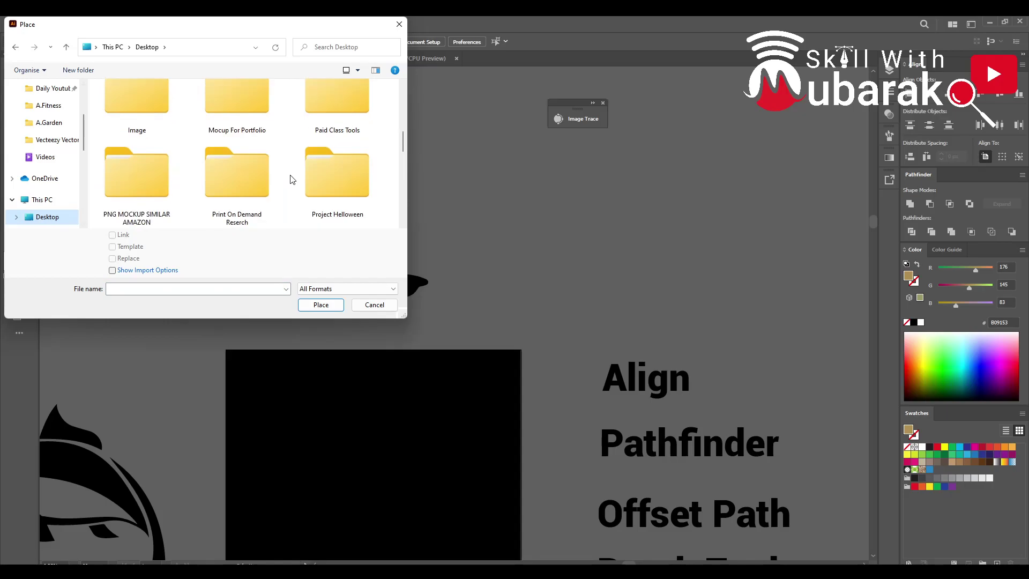
pyautogui.scroll(-5, 292, 180)
pyautogui.click(335, 127)
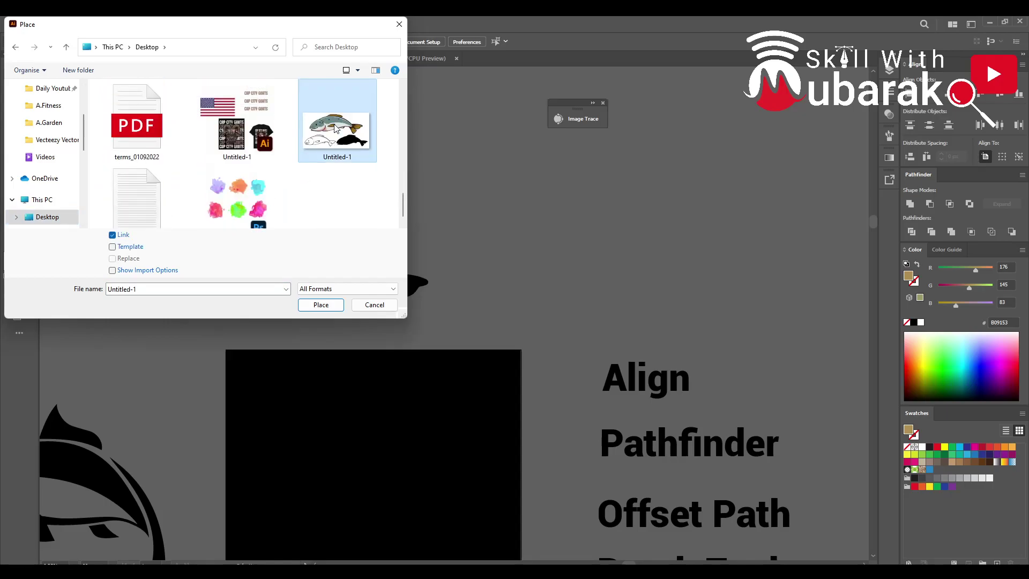
pyautogui.doubleClick(335, 127)
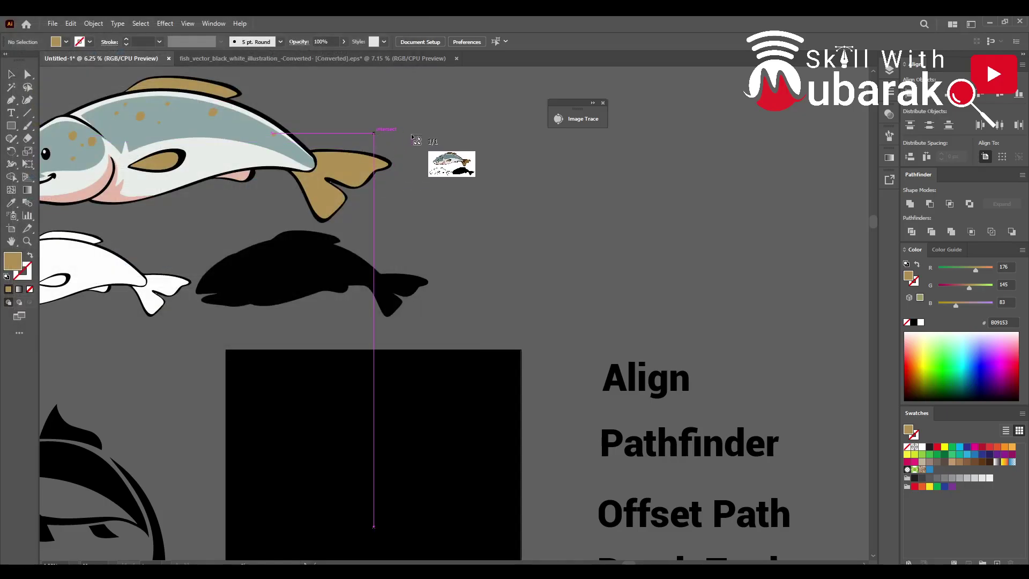
pyautogui.moveTo(453, 136); pyautogui.dragTo(828, 340)
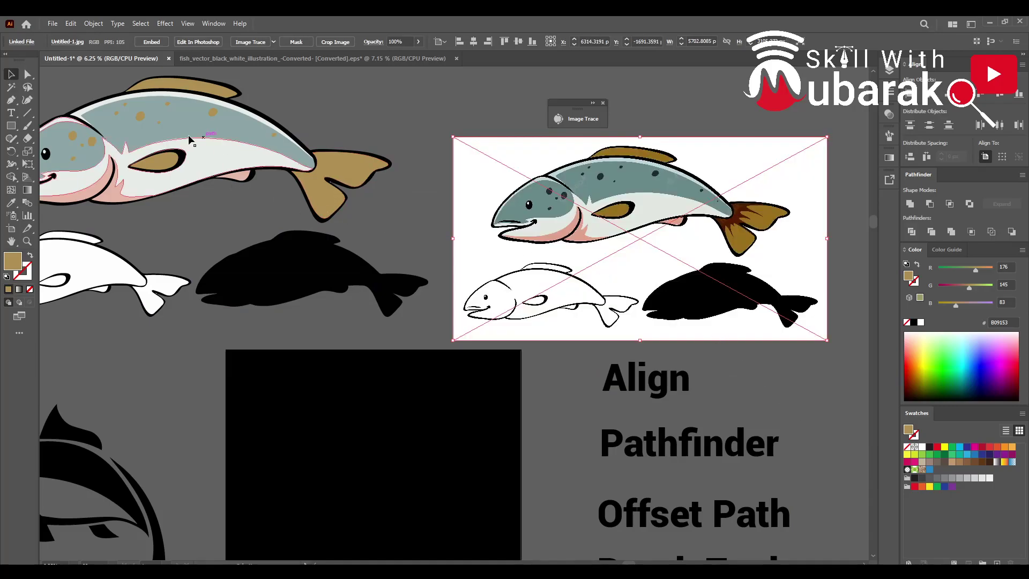
pyautogui.click(571, 118)
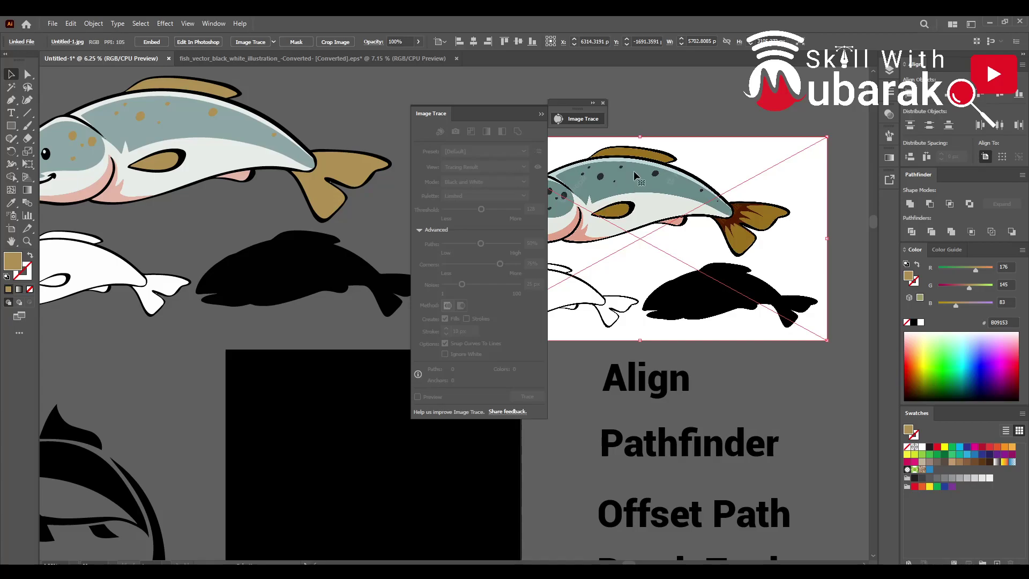
# Float the Image Trace panel over the canvas and set its mode to Color.
pyautogui.moveTo(573, 103); pyautogui.dragTo(618, 103)
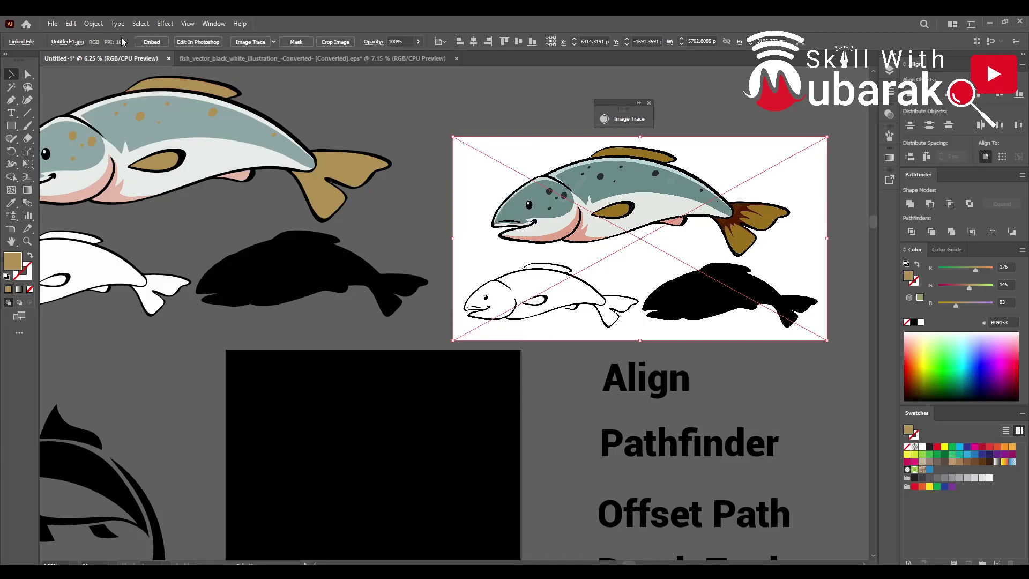
pyautogui.click(533, 114)
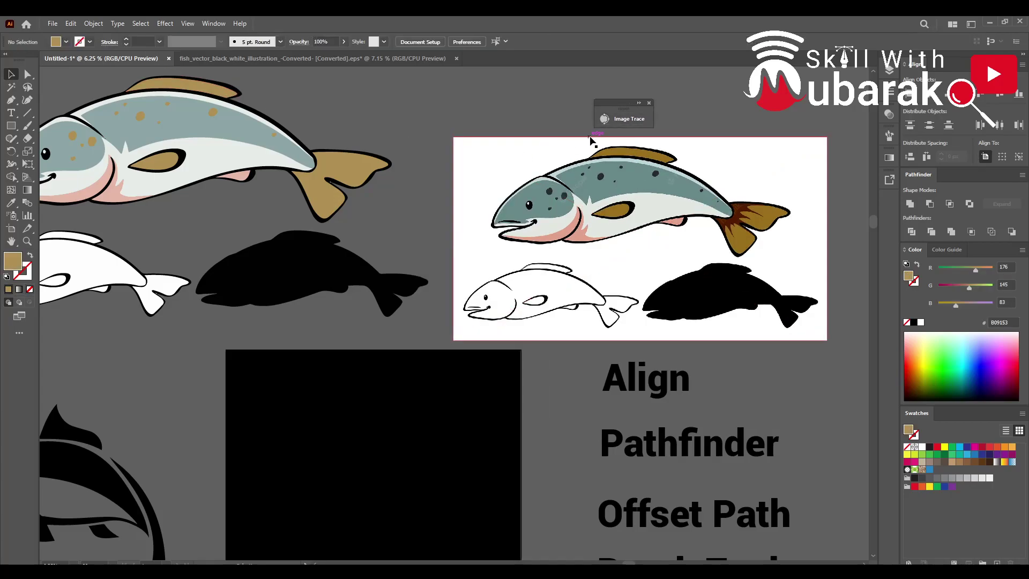
pyautogui.click(606, 119)
pyautogui.moveTo(524, 119); pyautogui.dragTo(293, 179)
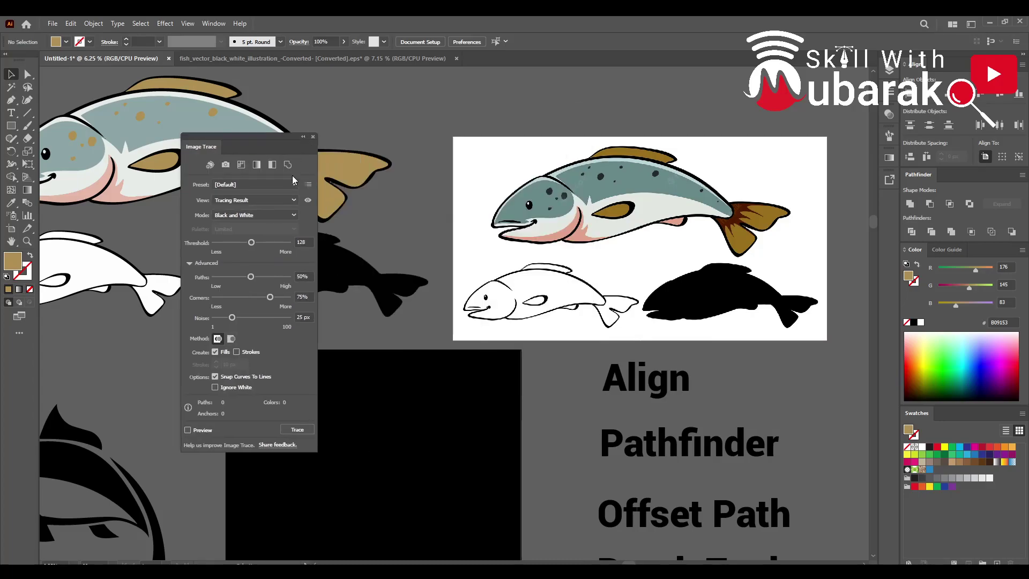
pyautogui.click(253, 210)
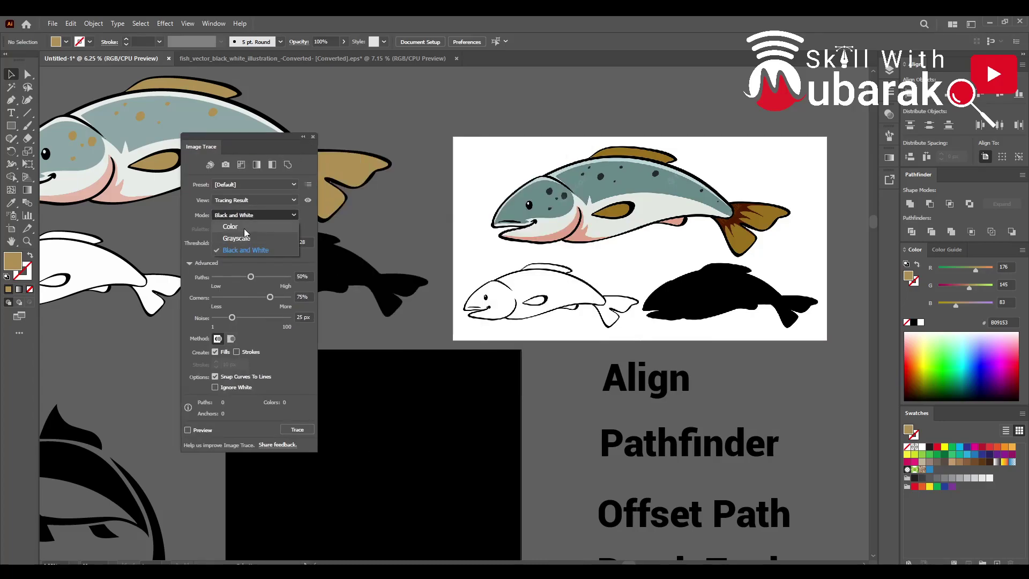
pyautogui.click(243, 228)
# Reselect the fish image, set Color mode with 6 colours, and trace it.
pyautogui.hotkey('ctrl', 'z')
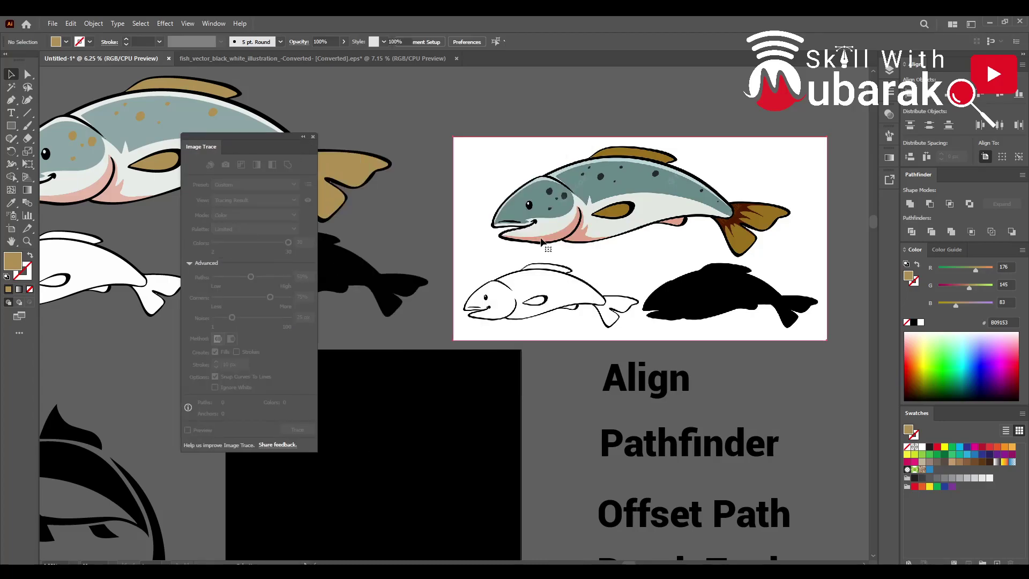
pyautogui.click(251, 215)
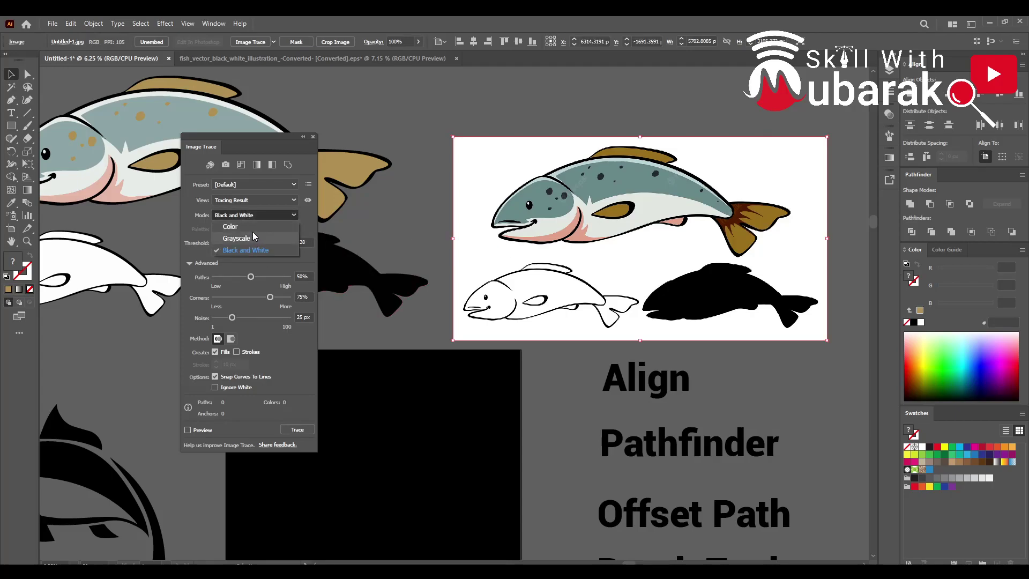
pyautogui.click(285, 244)
pyautogui.write('6')
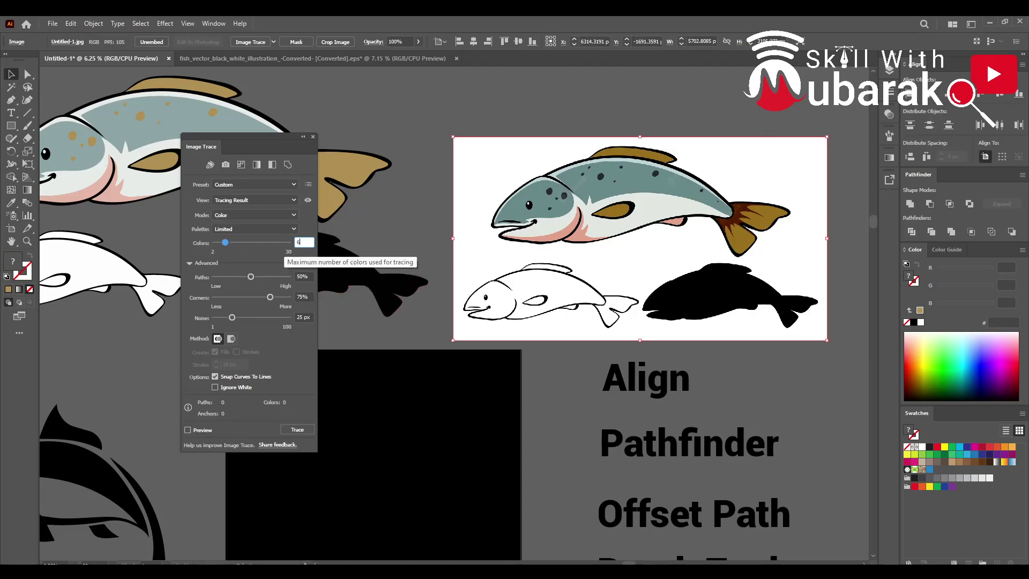
pyautogui.click(288, 431)
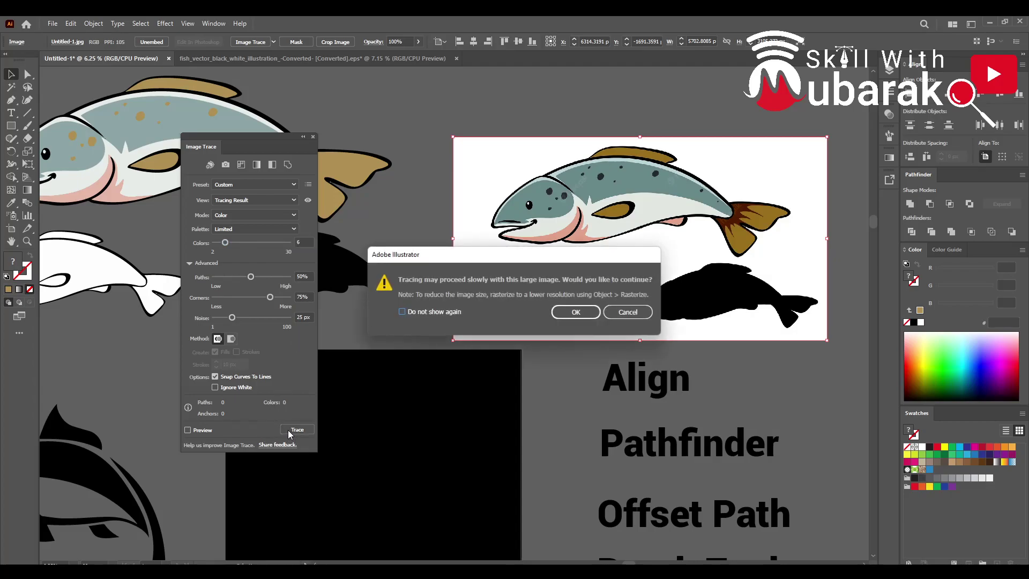
pyautogui.click(574, 311)
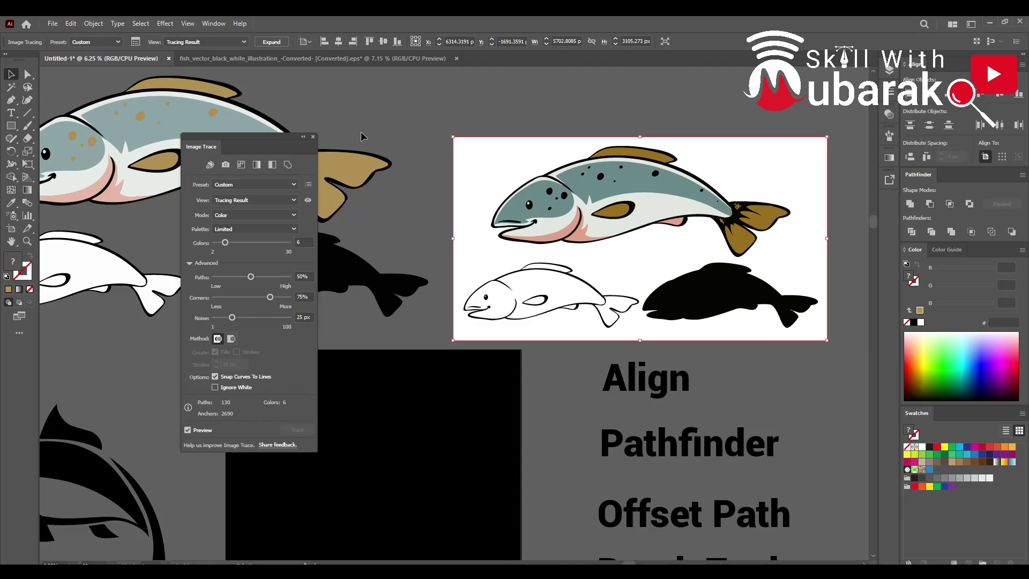
# Expand and ungroup the traced fish, then delete the white background rectangle.
pyautogui.click(272, 43)
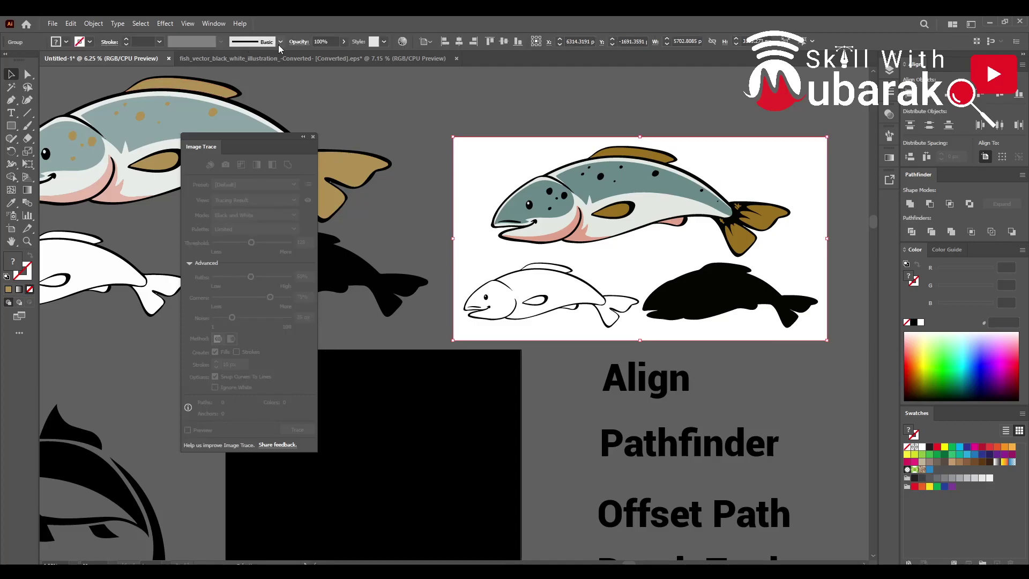
pyautogui.rightClick(638, 209)
pyautogui.click(669, 303)
pyautogui.click(707, 150)
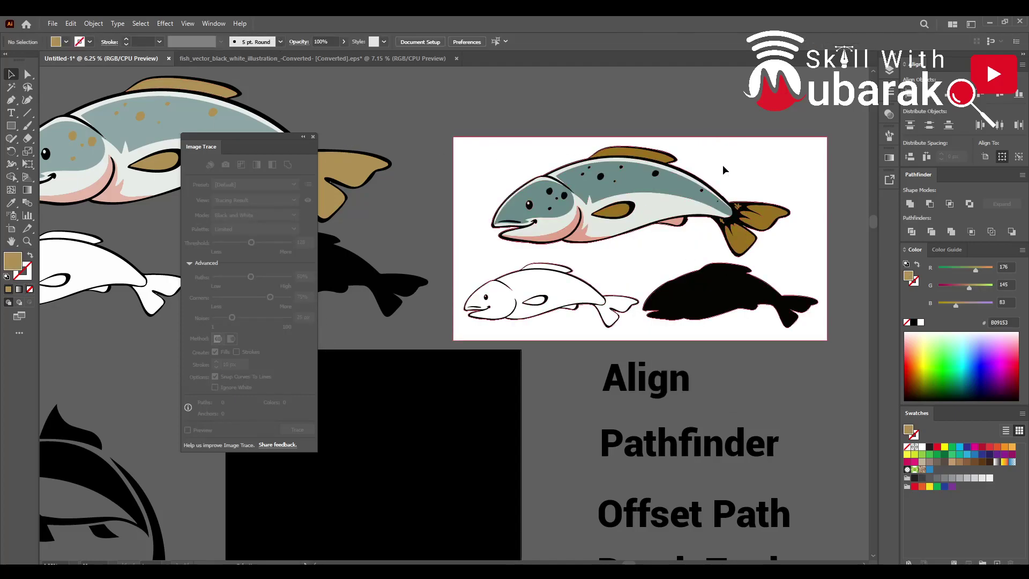
pyautogui.press('Delete')
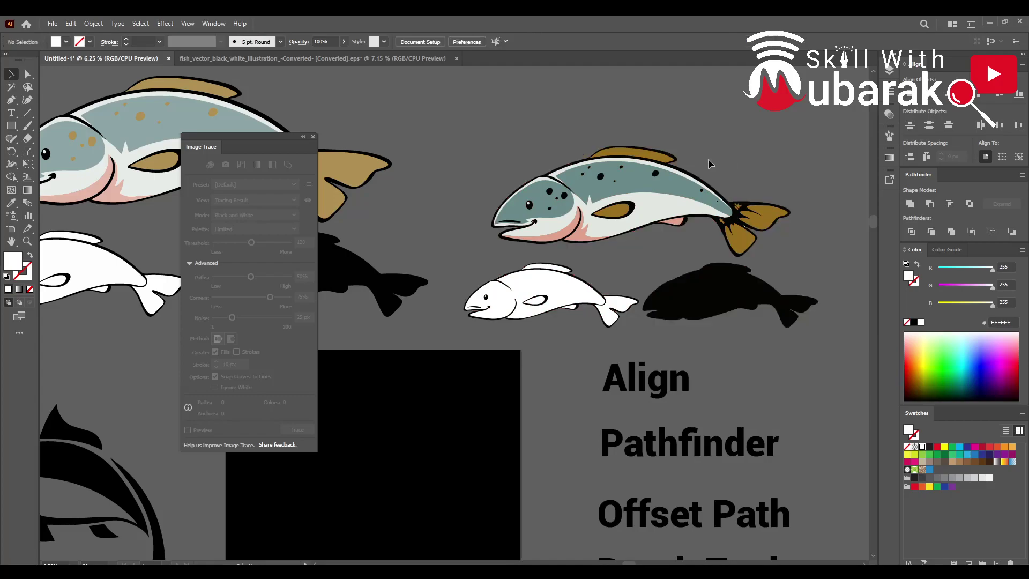
pyautogui.moveTo(291, 144); pyautogui.dragTo(435, 342)
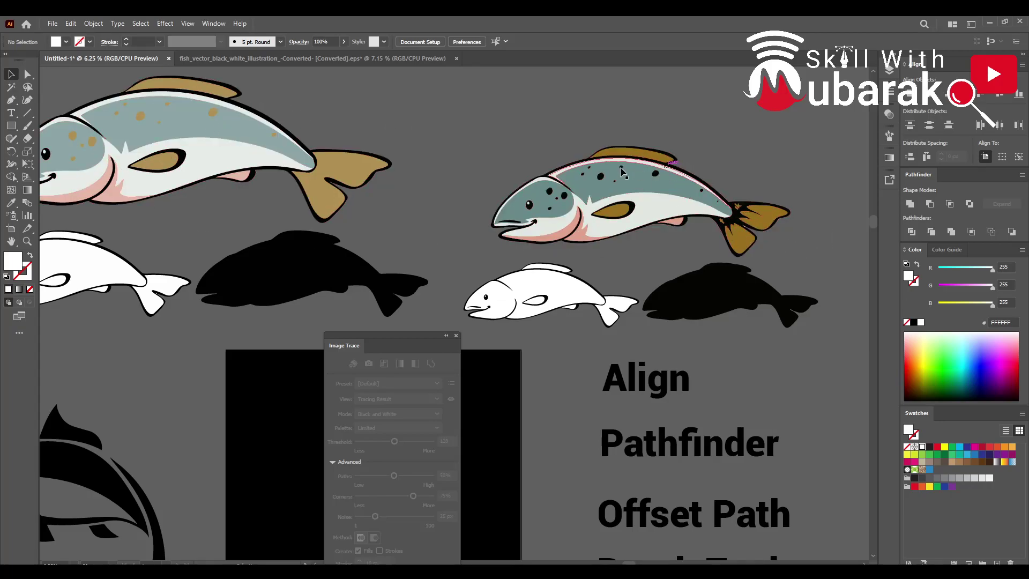
# Zoom and pan to inspect the traced fish against the originals.
pyautogui.scroll(2, 607, 225)
pyautogui.scroll(-2, 607, 225)
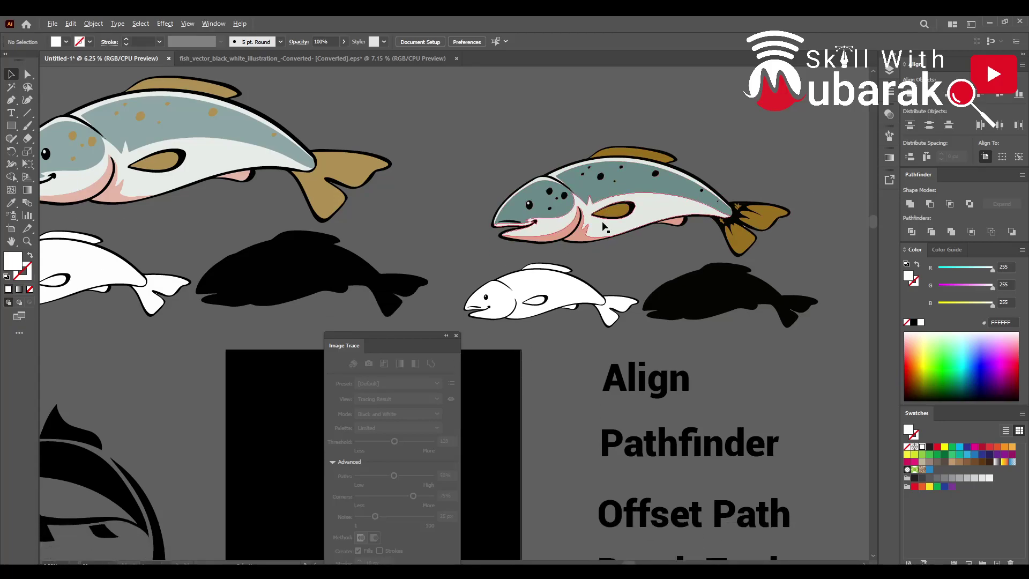
pyautogui.scroll(3, 607, 225)
pyautogui.scroll(3, 625, 212)
pyautogui.scroll(1, 696, 300)
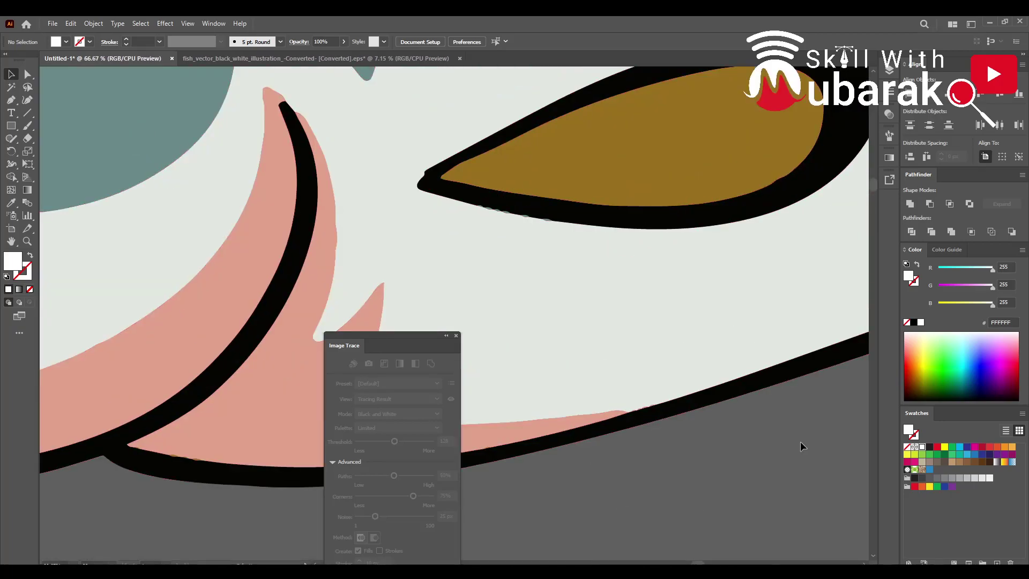
pyautogui.scroll(-4, 799, 442)
pyautogui.moveTo(111, 309); pyautogui.dragTo(613, 228)
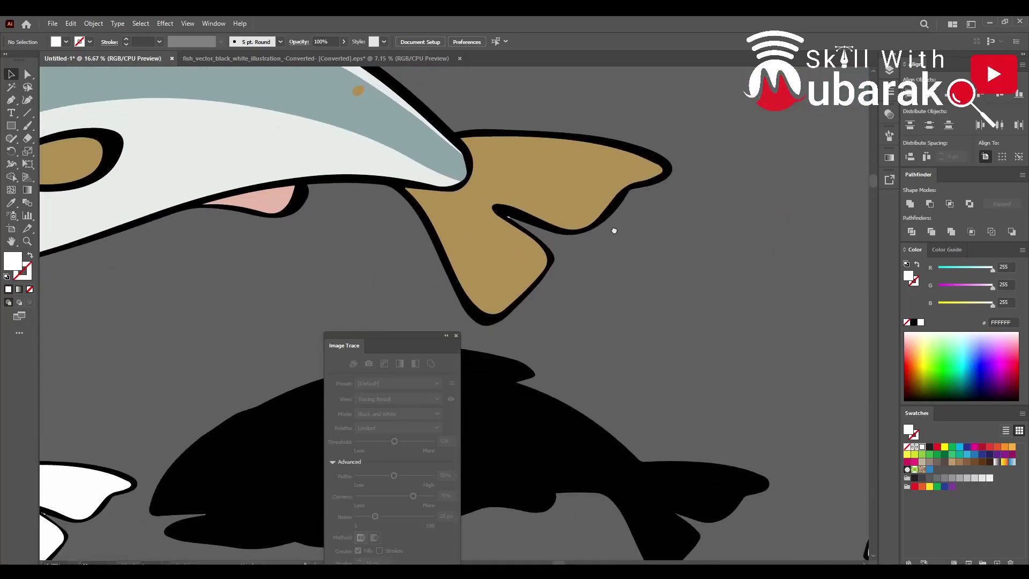
pyautogui.scroll(-3, 613, 228)
pyautogui.moveTo(684, 230); pyautogui.dragTo(416, 202)
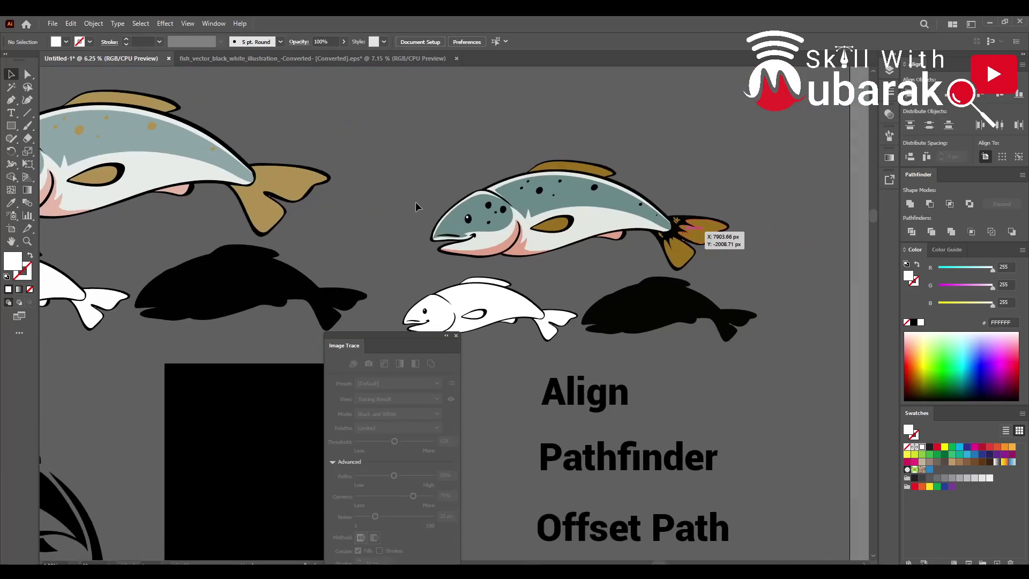
# Close the Image Trace panel and zoom out to view all the artwork.
pyautogui.scroll(-2, 416, 201)
pyautogui.moveTo(383, 338); pyautogui.dragTo(506, 215)
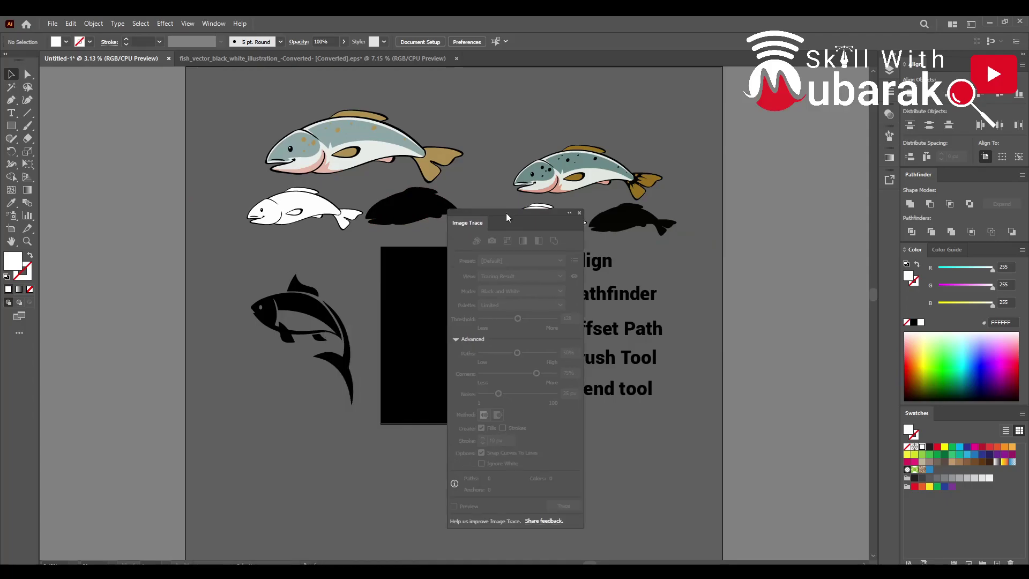
pyautogui.click(580, 213)
pyautogui.scroll(1, 455, 298)
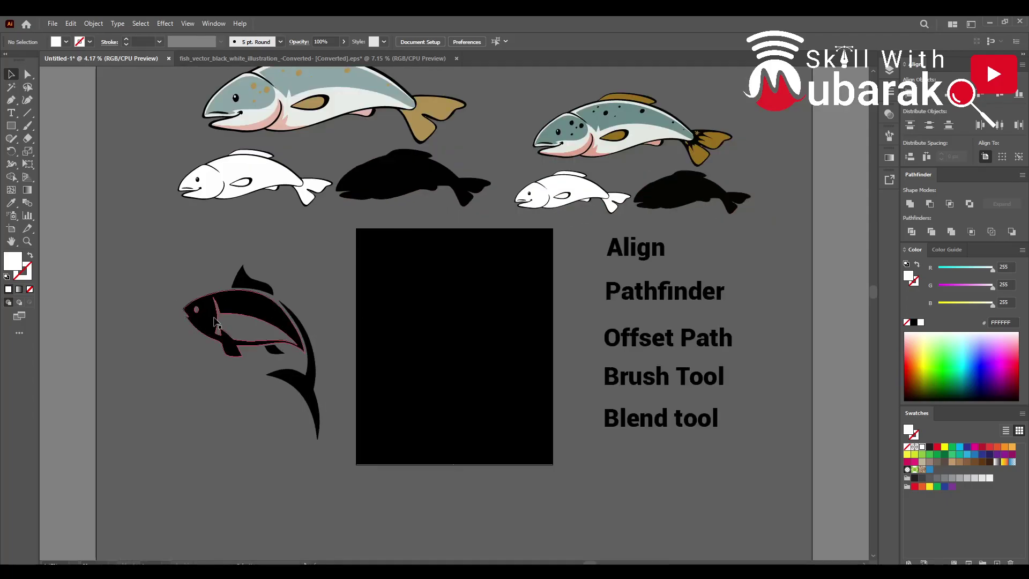